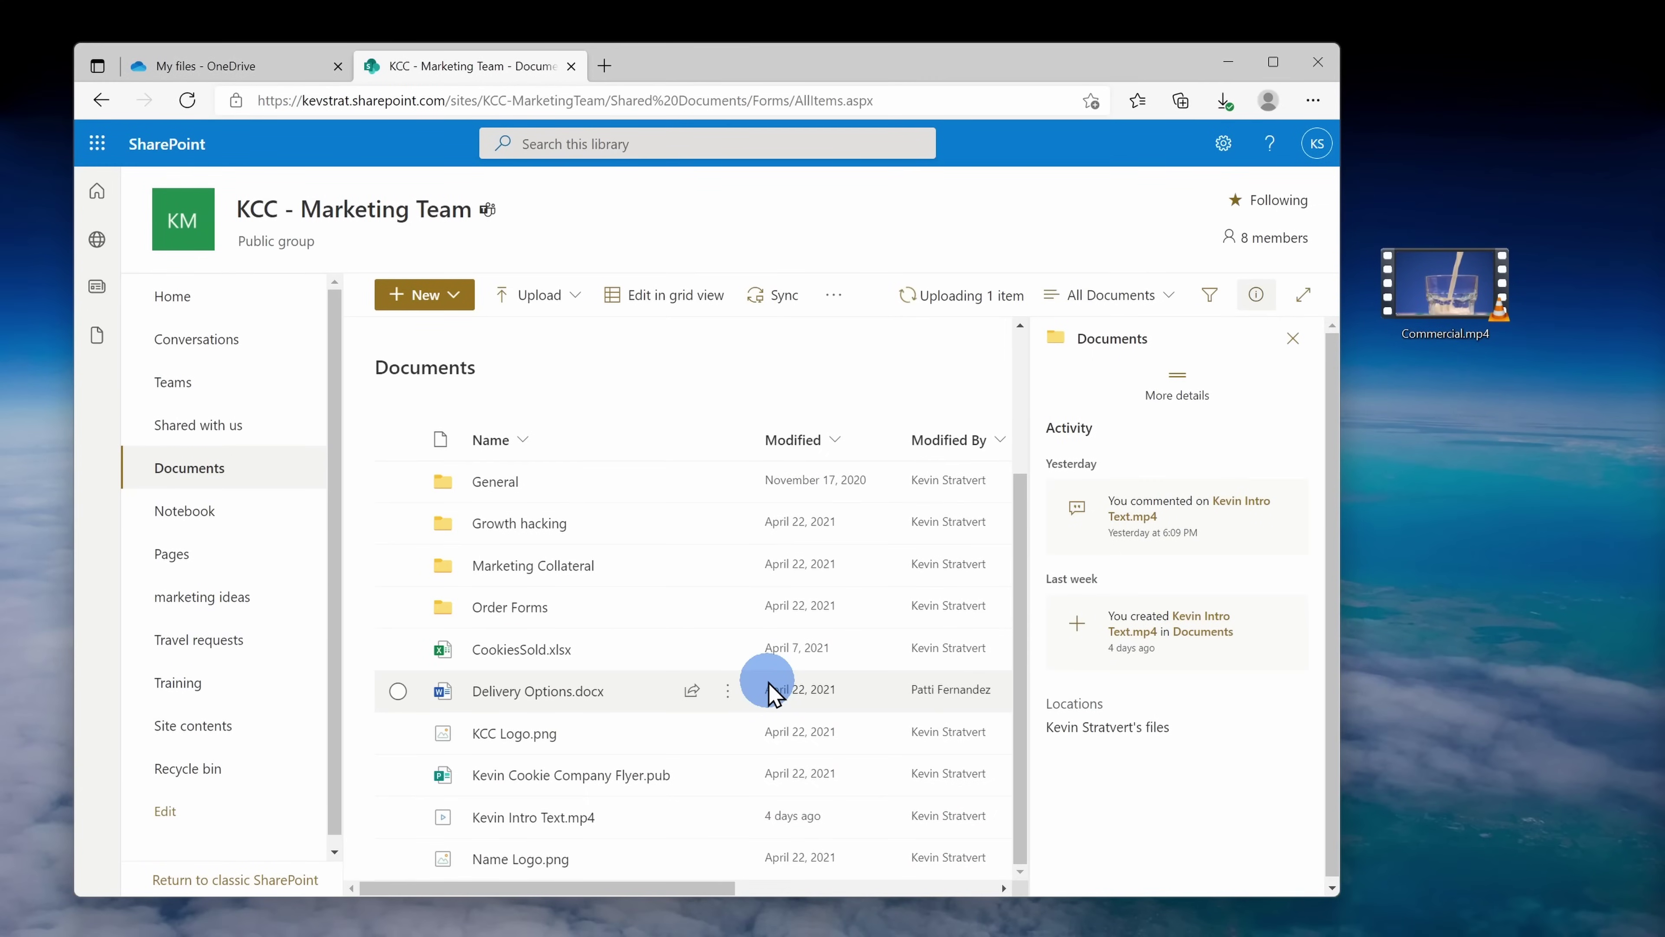
# Check Commercial.mp4's upload progress and post 'great meeting!' on the Team Morale event video.
pyautogui.click(1007, 298)
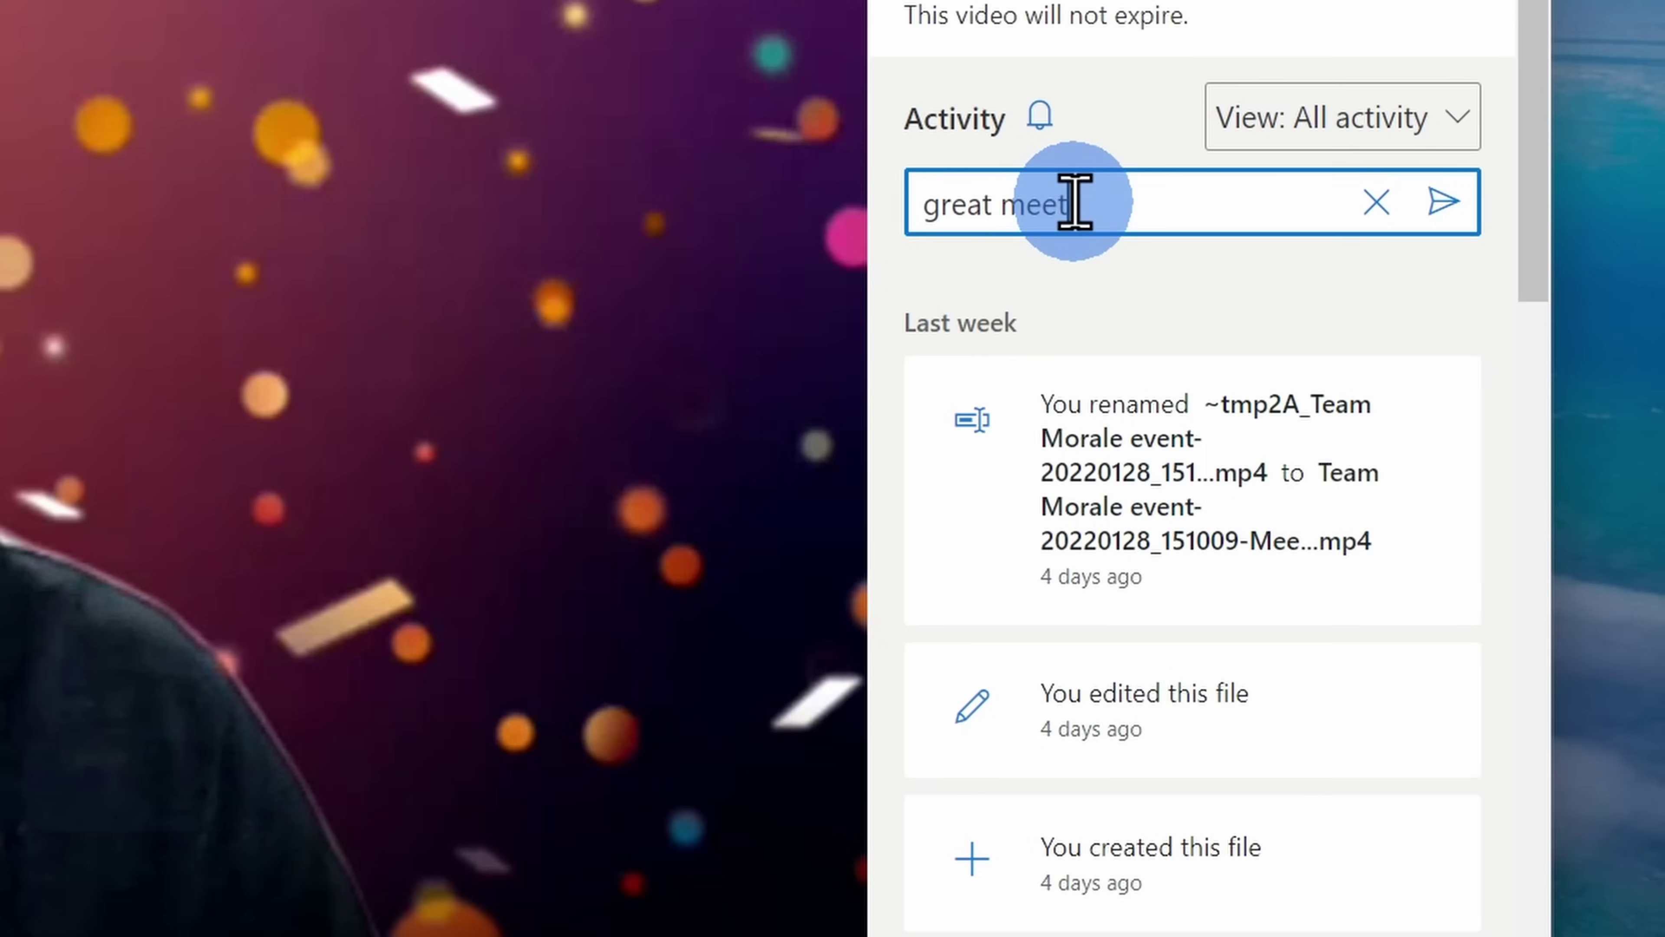
pyautogui.press('Return')
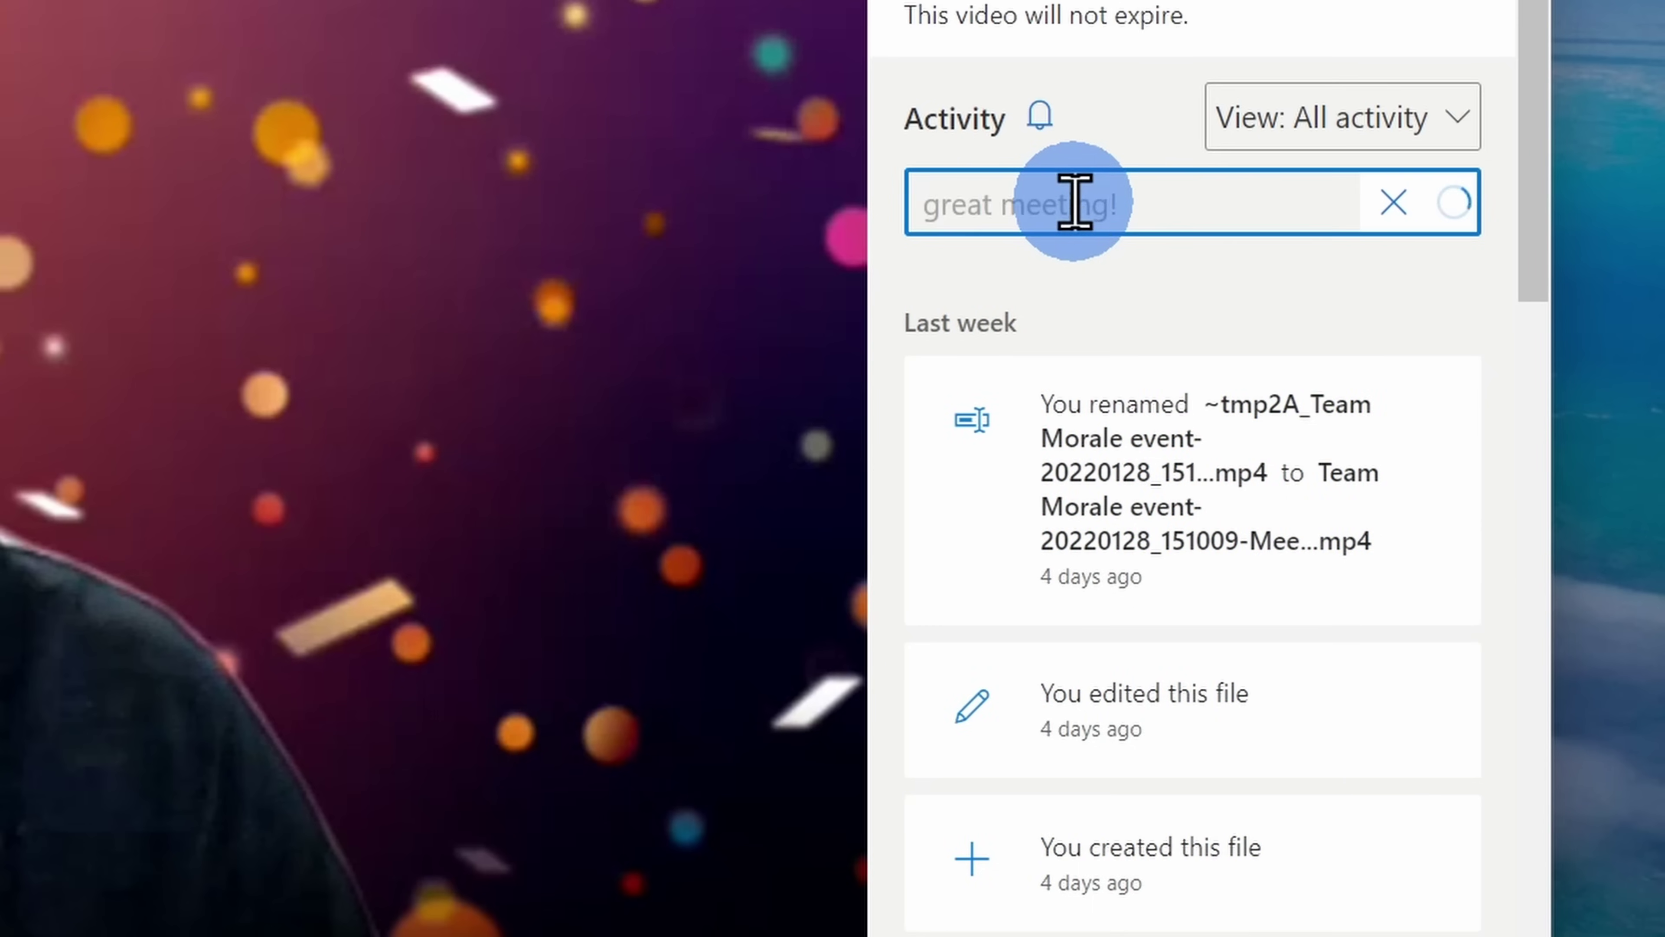
pyautogui.scroll(-5, 1215, 261)
pyautogui.scroll(-3, 1216, 241)
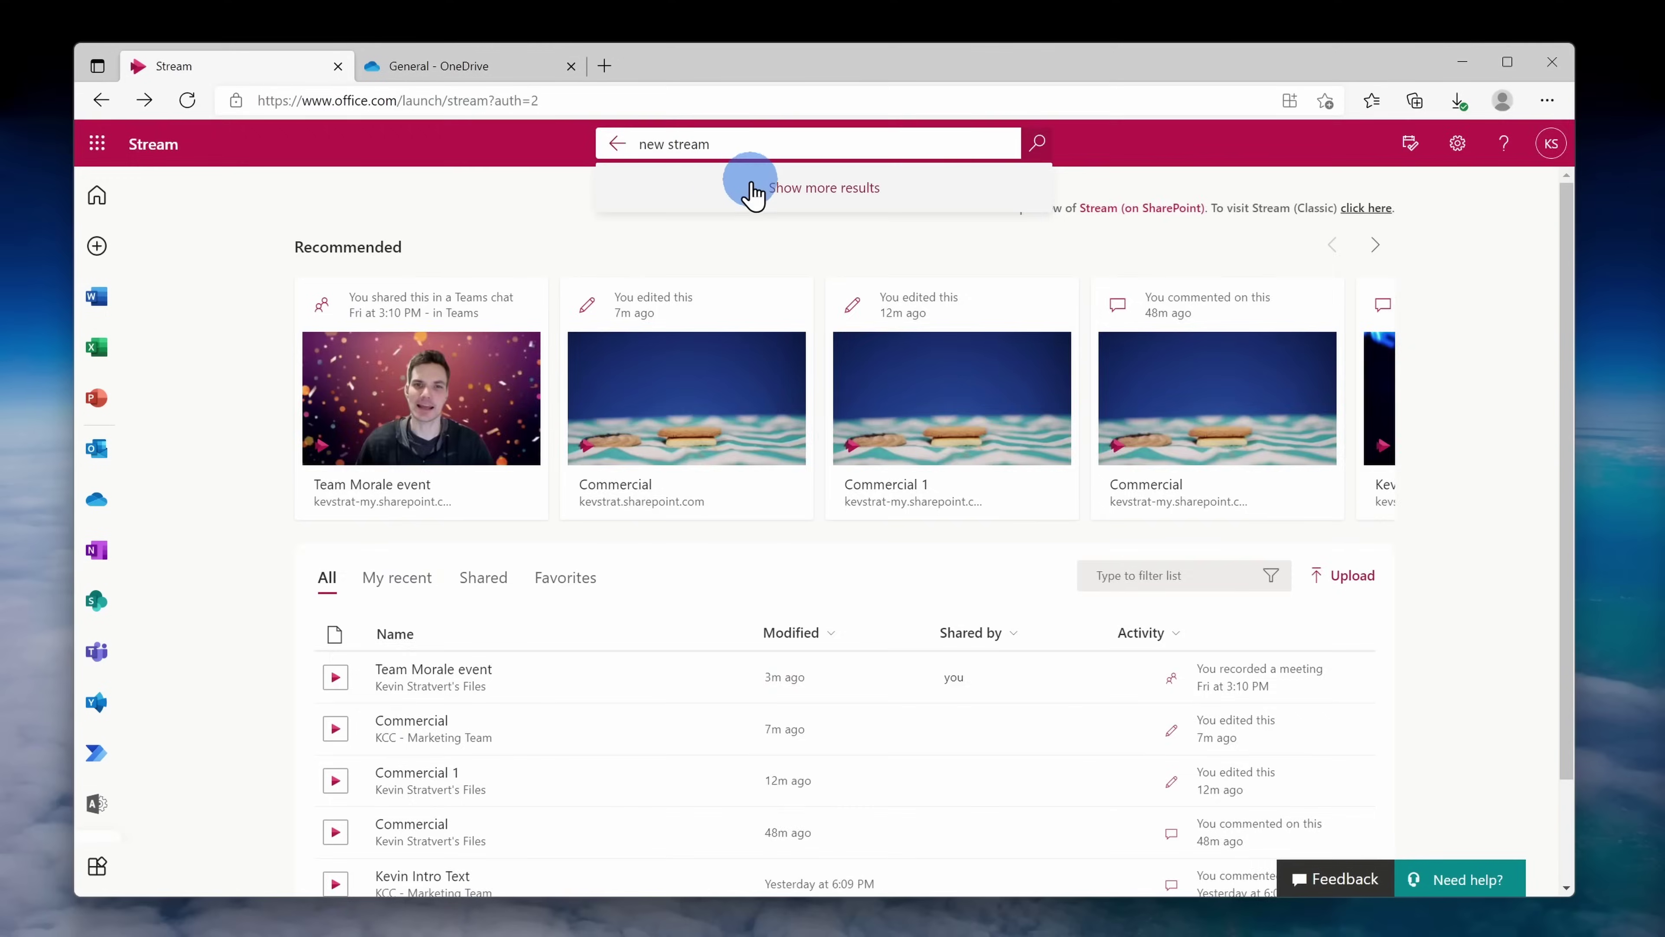
# Show all 'new stream' results and list the person's files, including Commercial and Commercial 1.
pyautogui.click(754, 186)
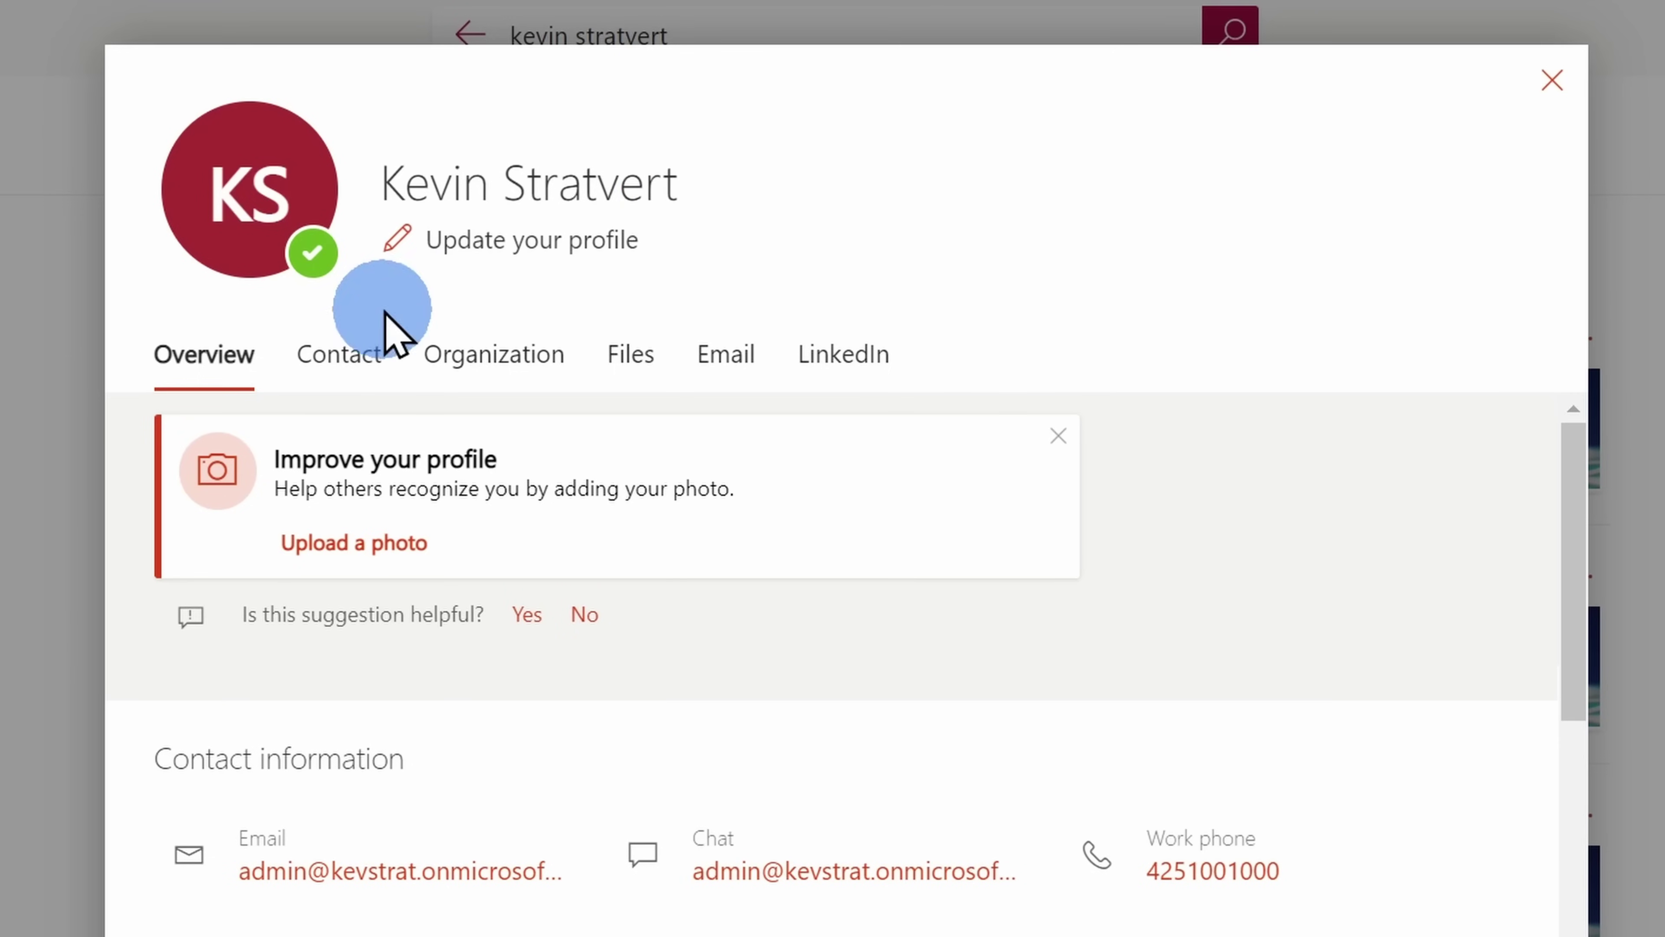
pyautogui.click(605, 357)
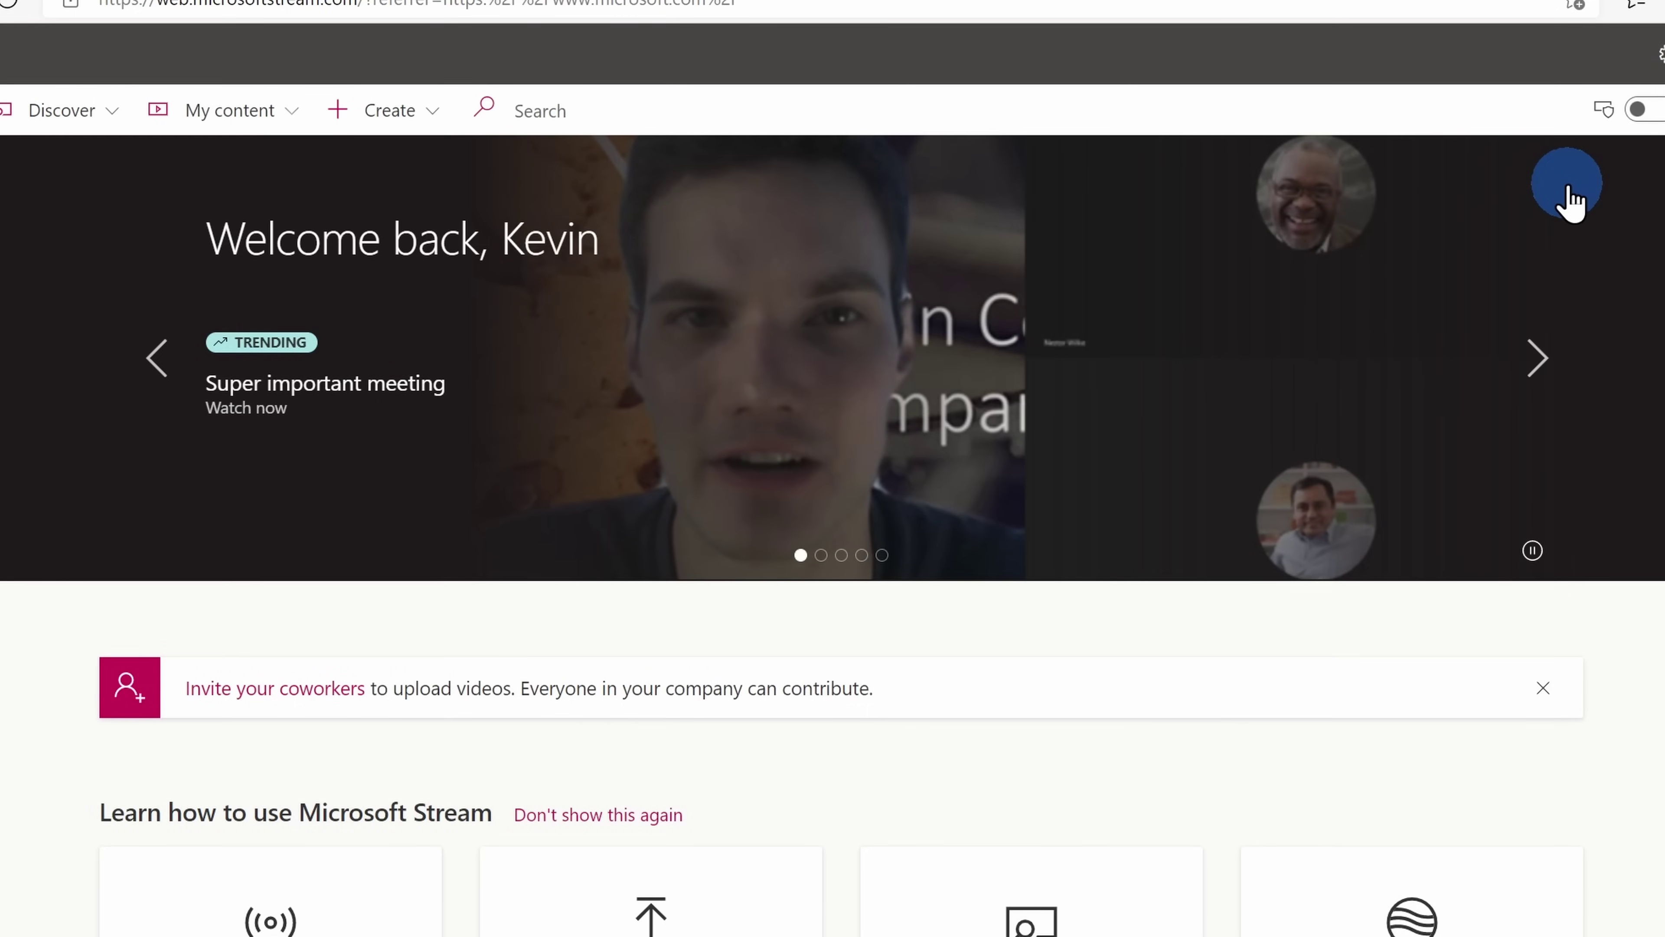
# Open My content > Videos in Stream Classic and show the Commercial video's actions.
pyautogui.scroll(-10, 1659, 206)
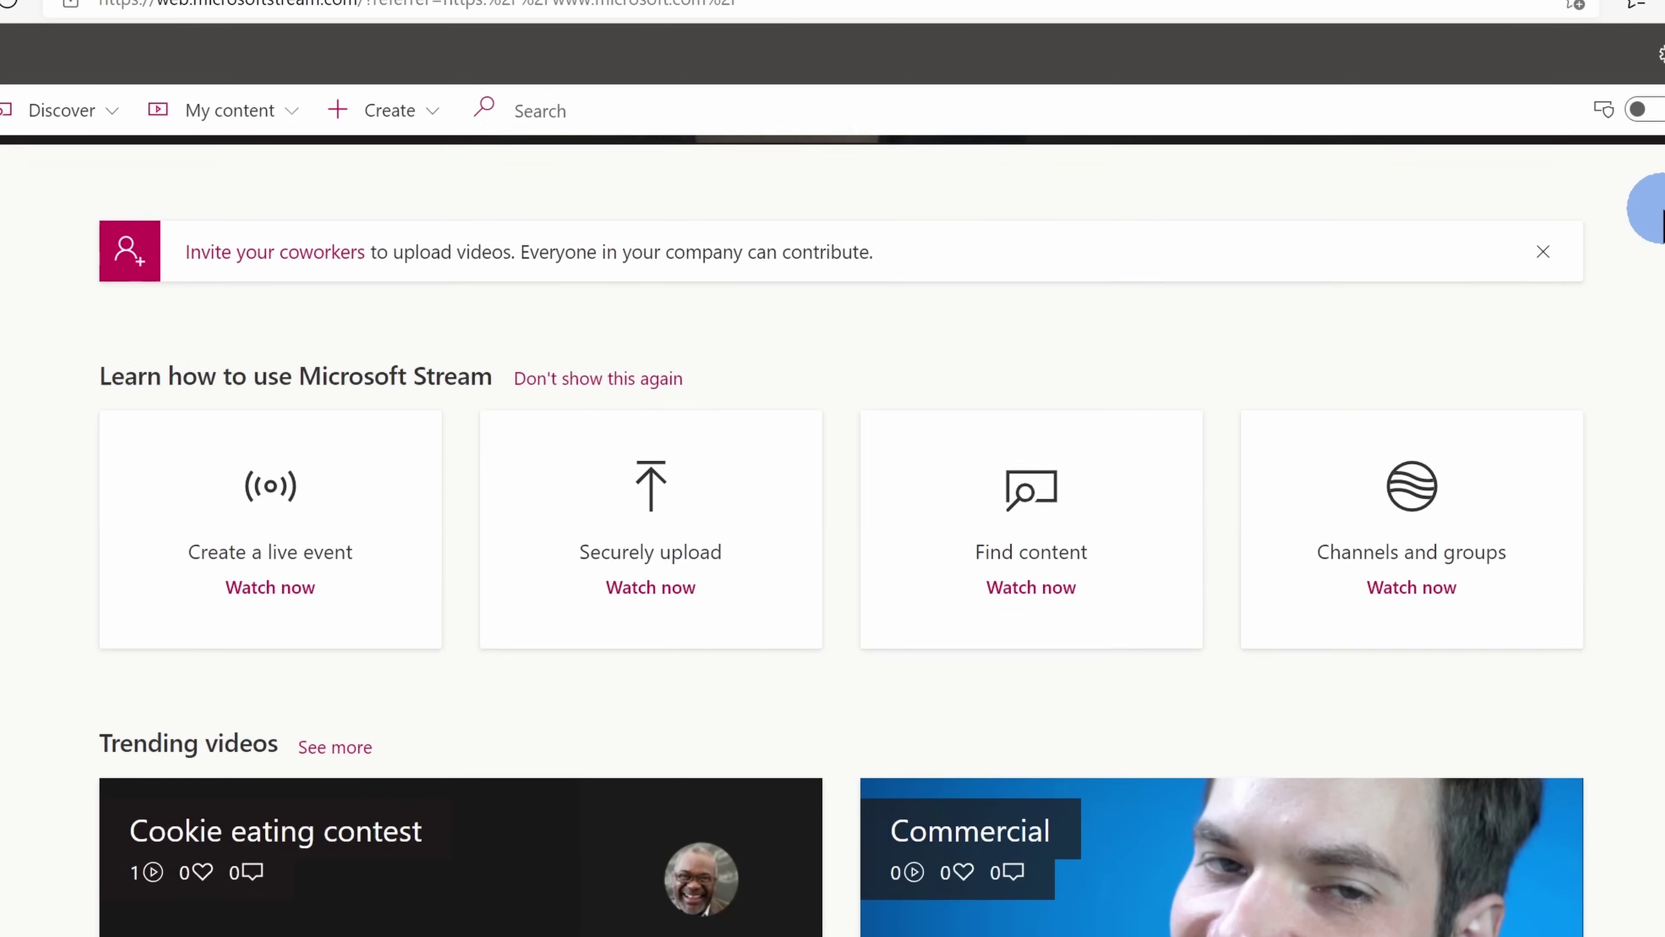
pyautogui.scroll(10, 1652, 208)
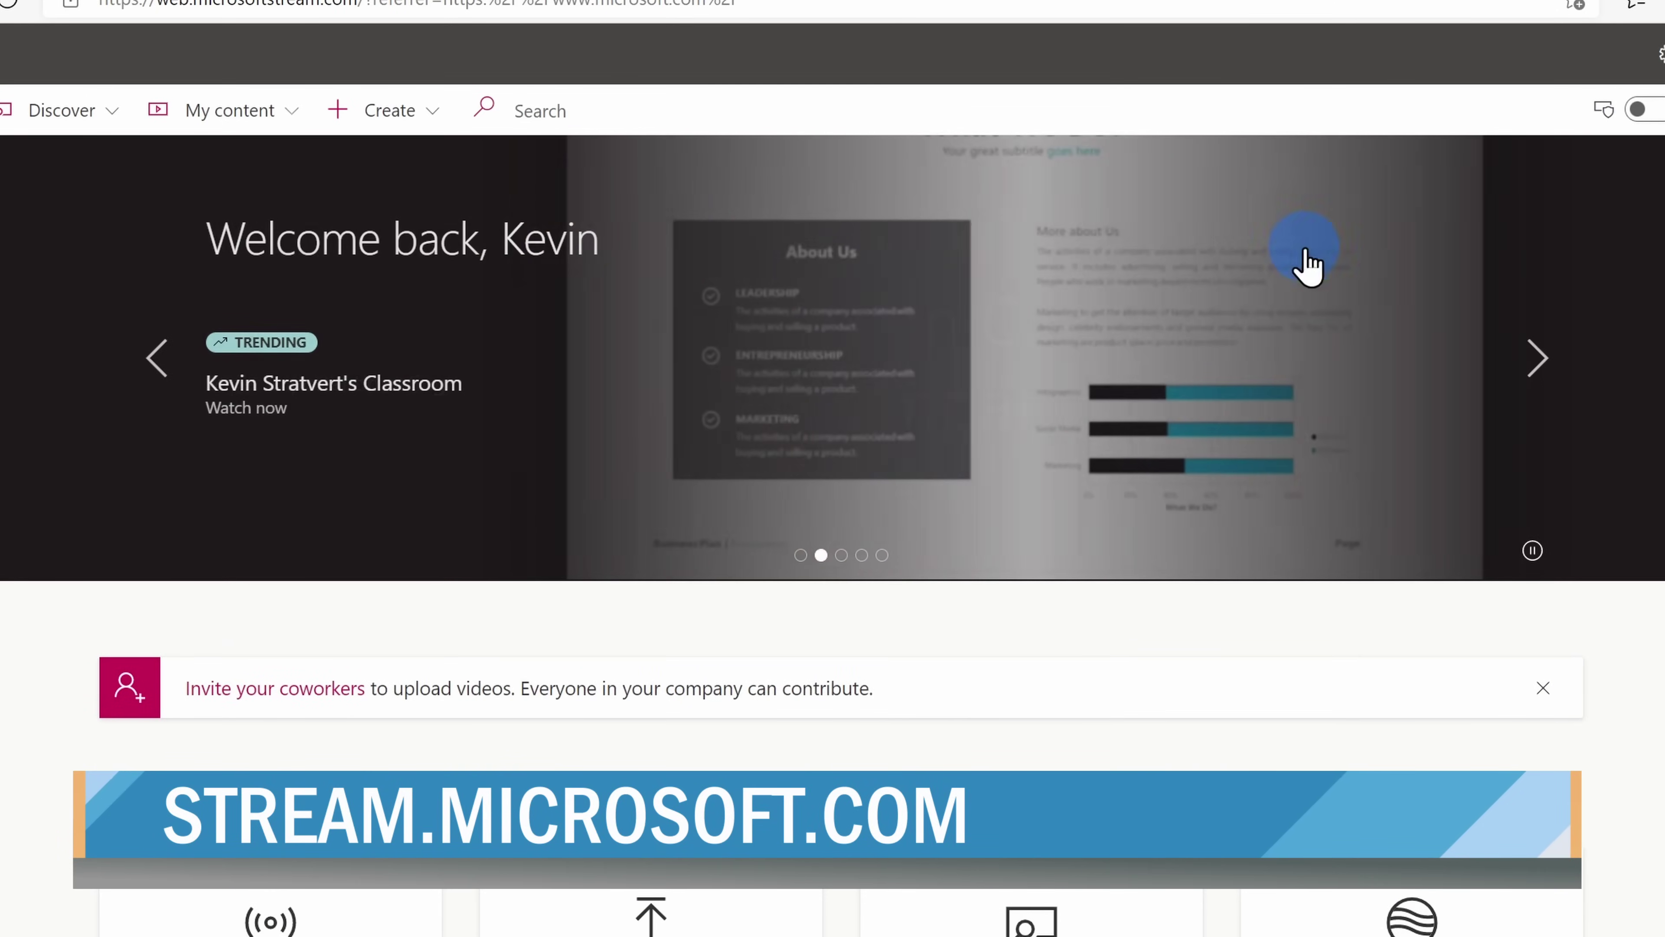
pyautogui.click(287, 131)
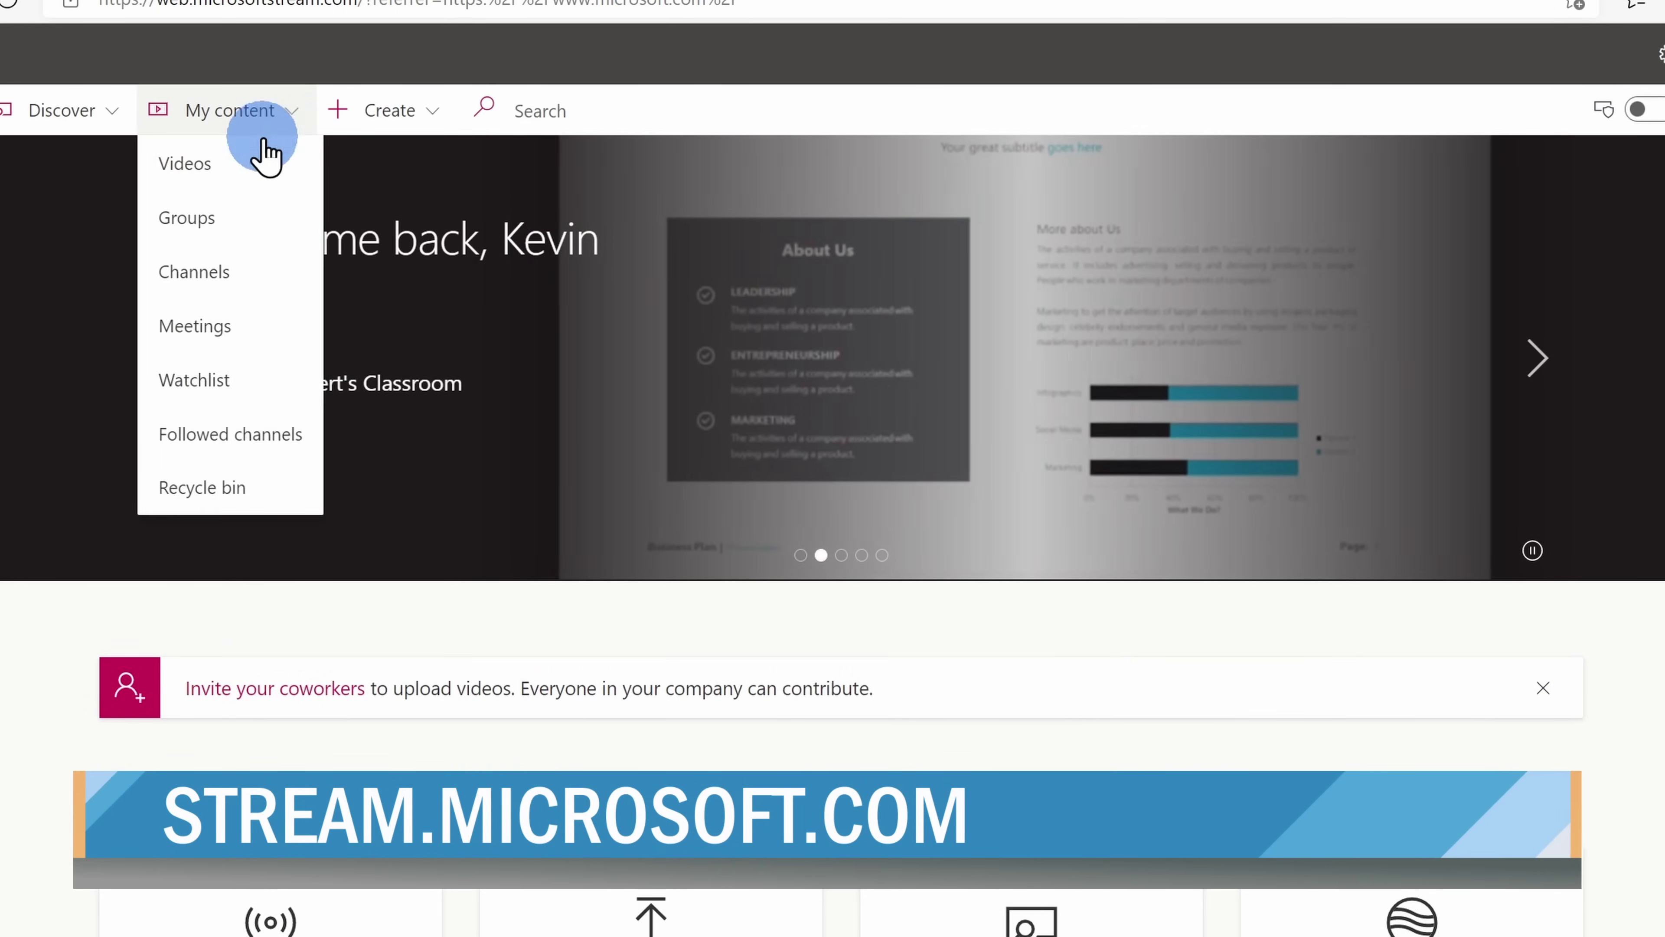
pyautogui.click(239, 168)
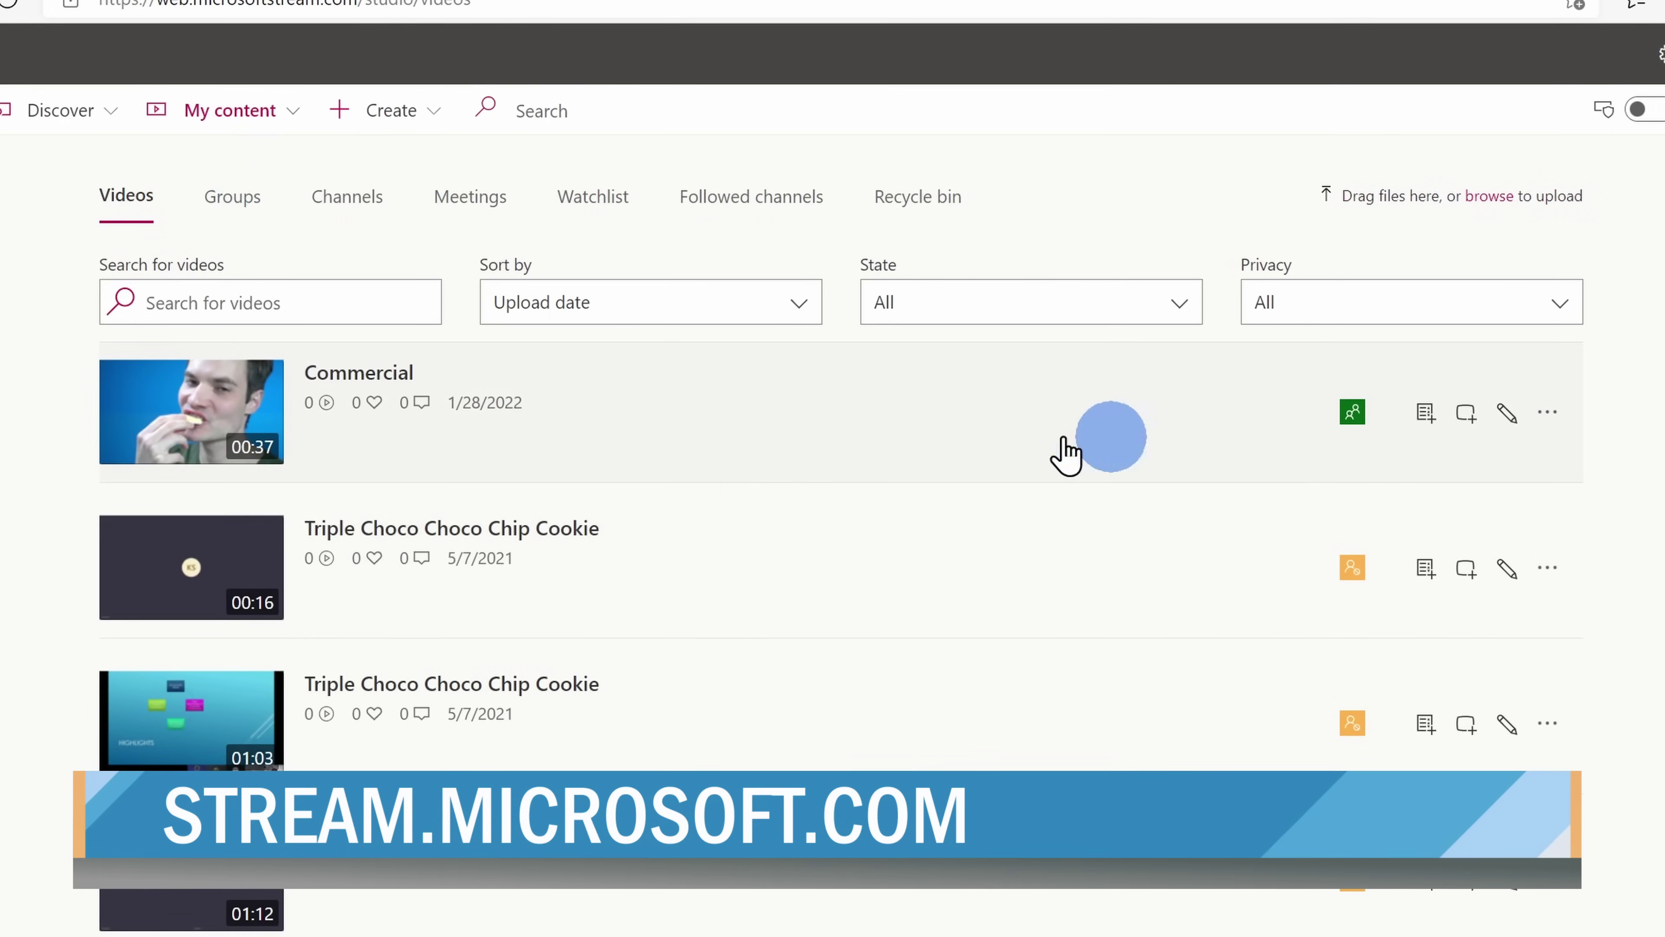
pyautogui.scroll(-5, 786, 756)
pyautogui.scroll(5, 1114, 695)
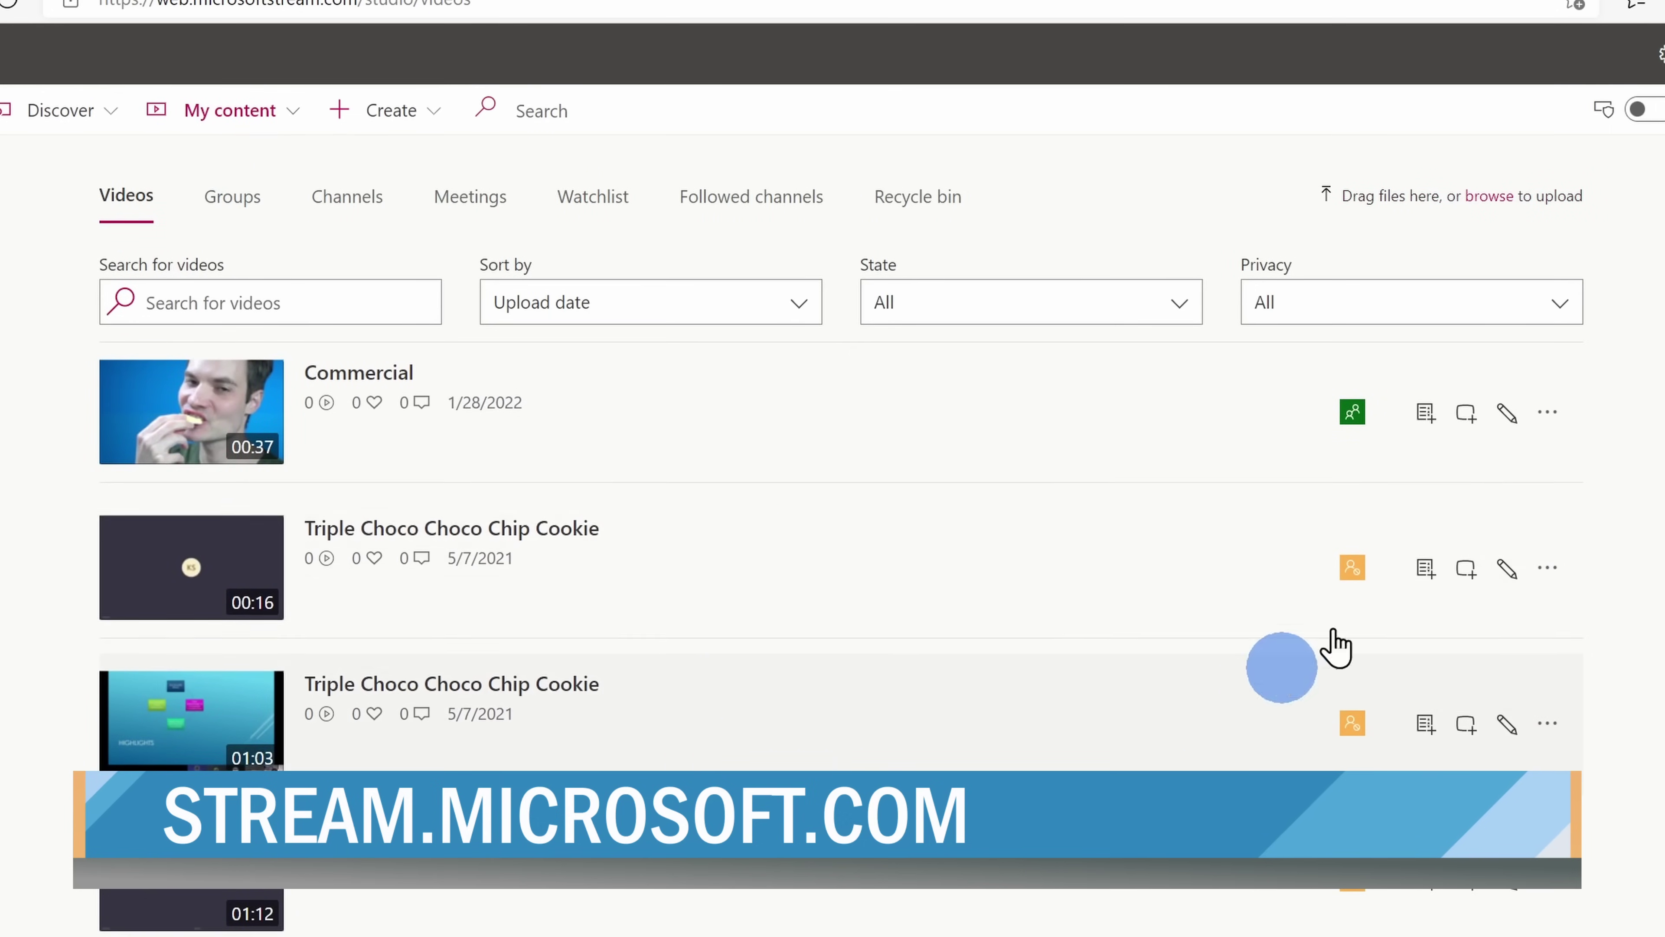
pyautogui.click(1548, 413)
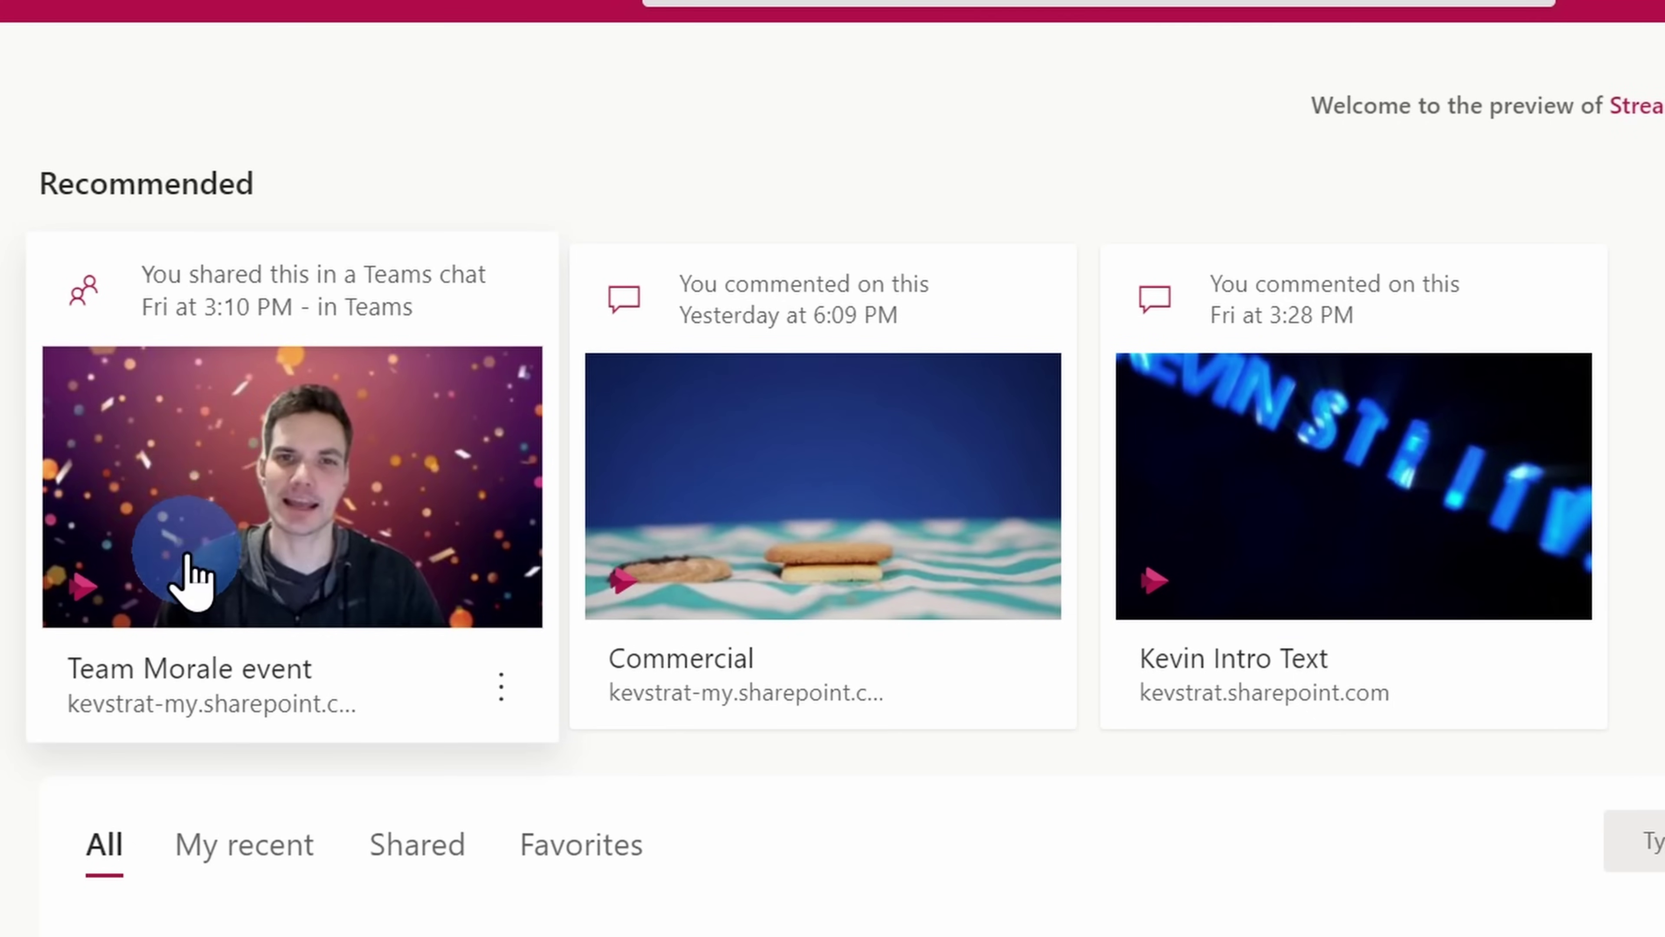
# Scroll down to the home file list to filter it by 'commercial'.
pyautogui.scroll(-3, 190, 577)
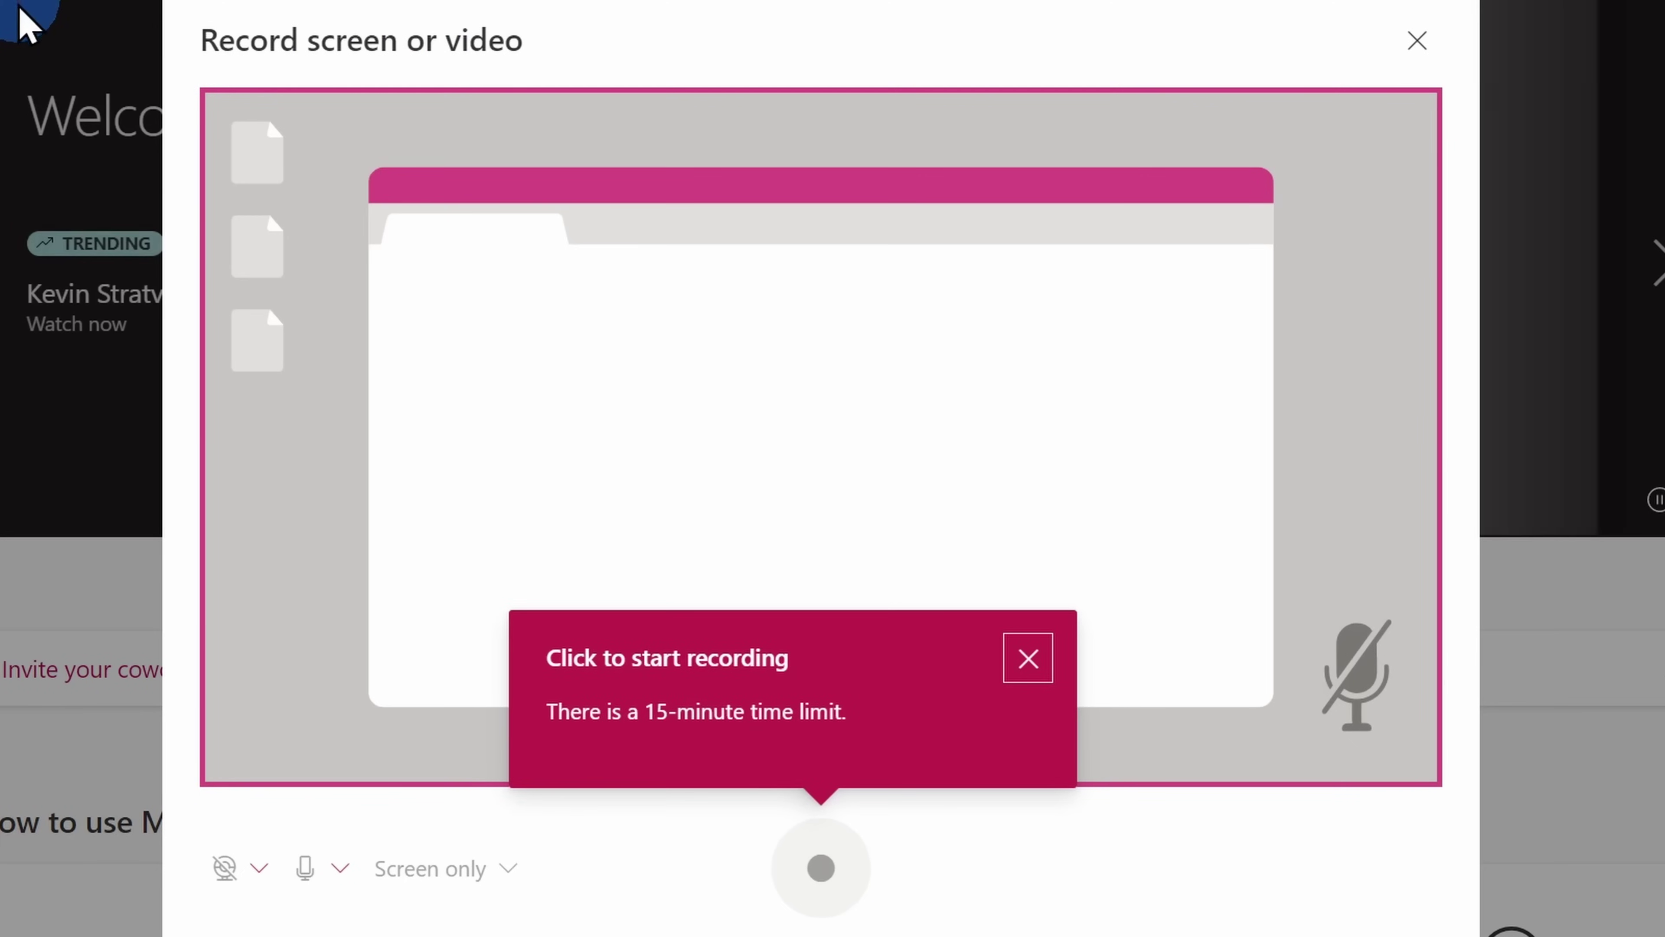
# Dismiss the 'Click to start recording' tip in the Record screen or video window.
pyautogui.click(1026, 659)
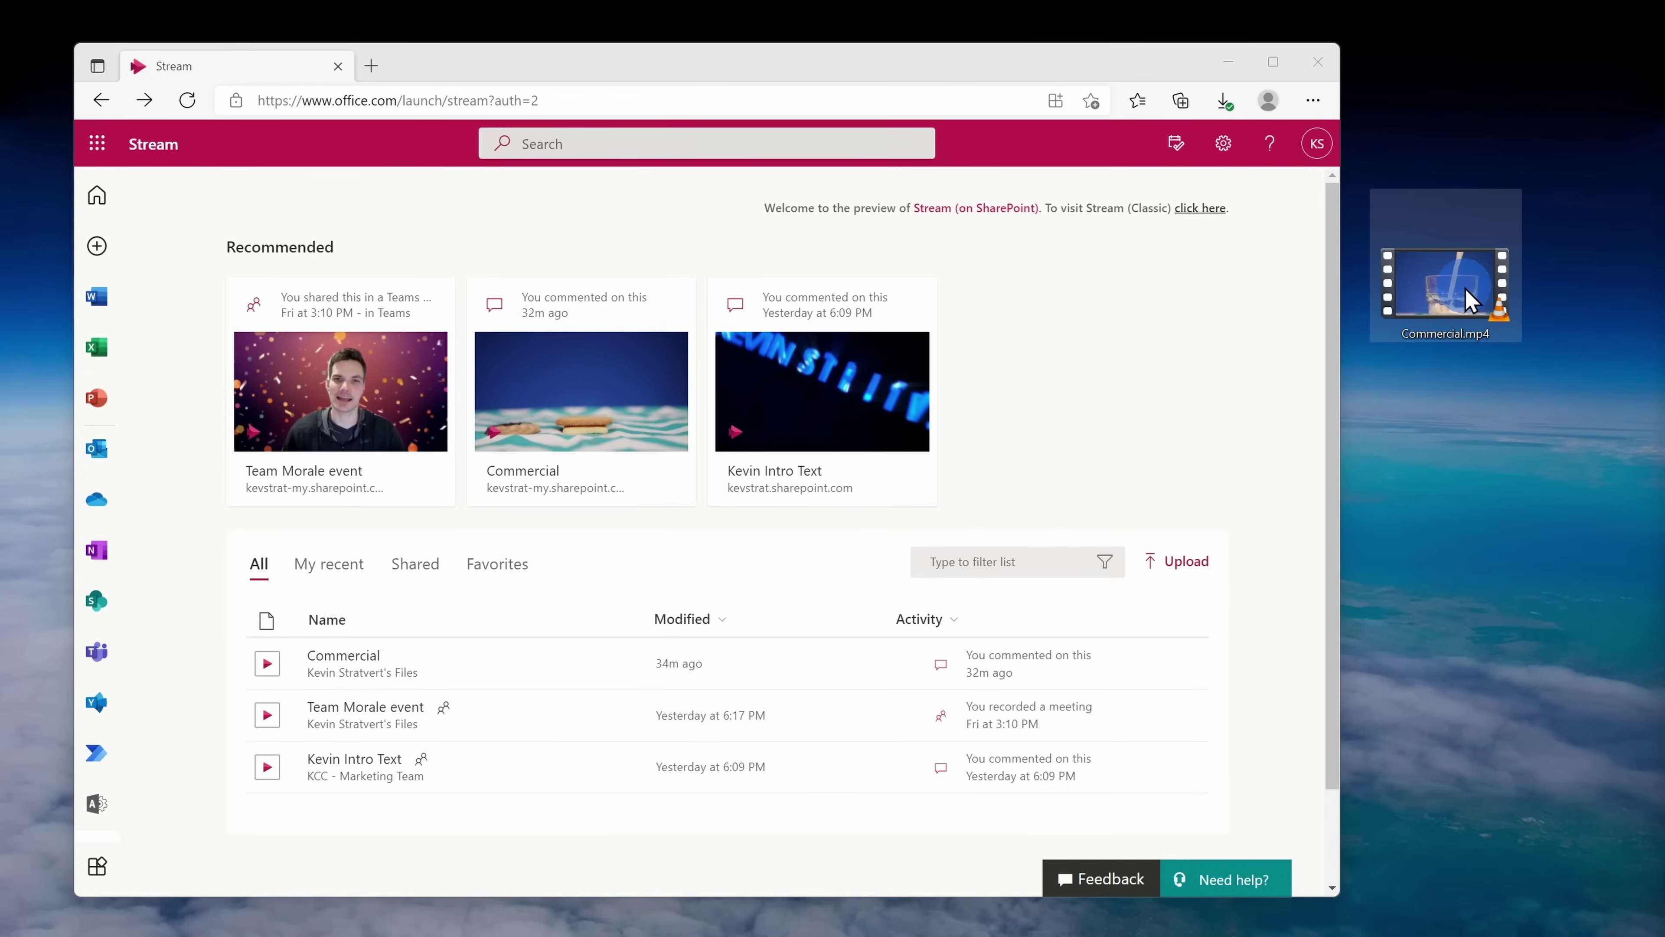
# Drop Commercial.mp4 from the desktop onto Stream to upload it to OneDrive.
pyautogui.moveTo(739, 690); pyautogui.dragTo(741, 692)
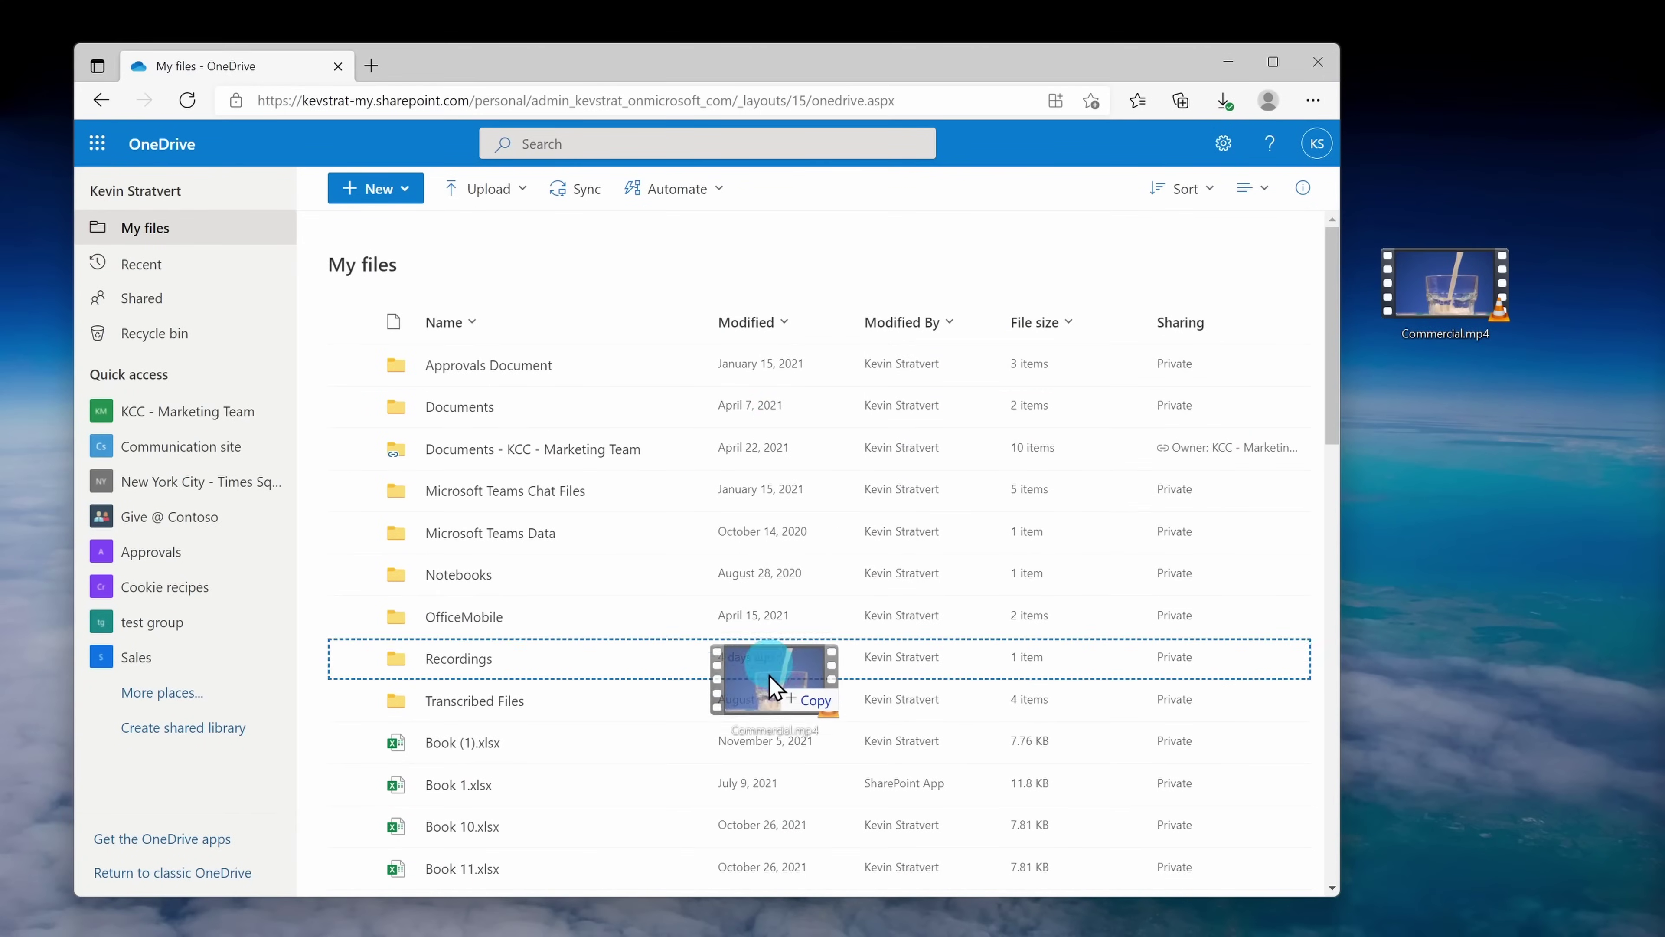
# Copy Commercial.mp4 into OneDrive My files and view its SharePoint upload progress.
pyautogui.moveTo(923, 762); pyautogui.dragTo(926, 765)
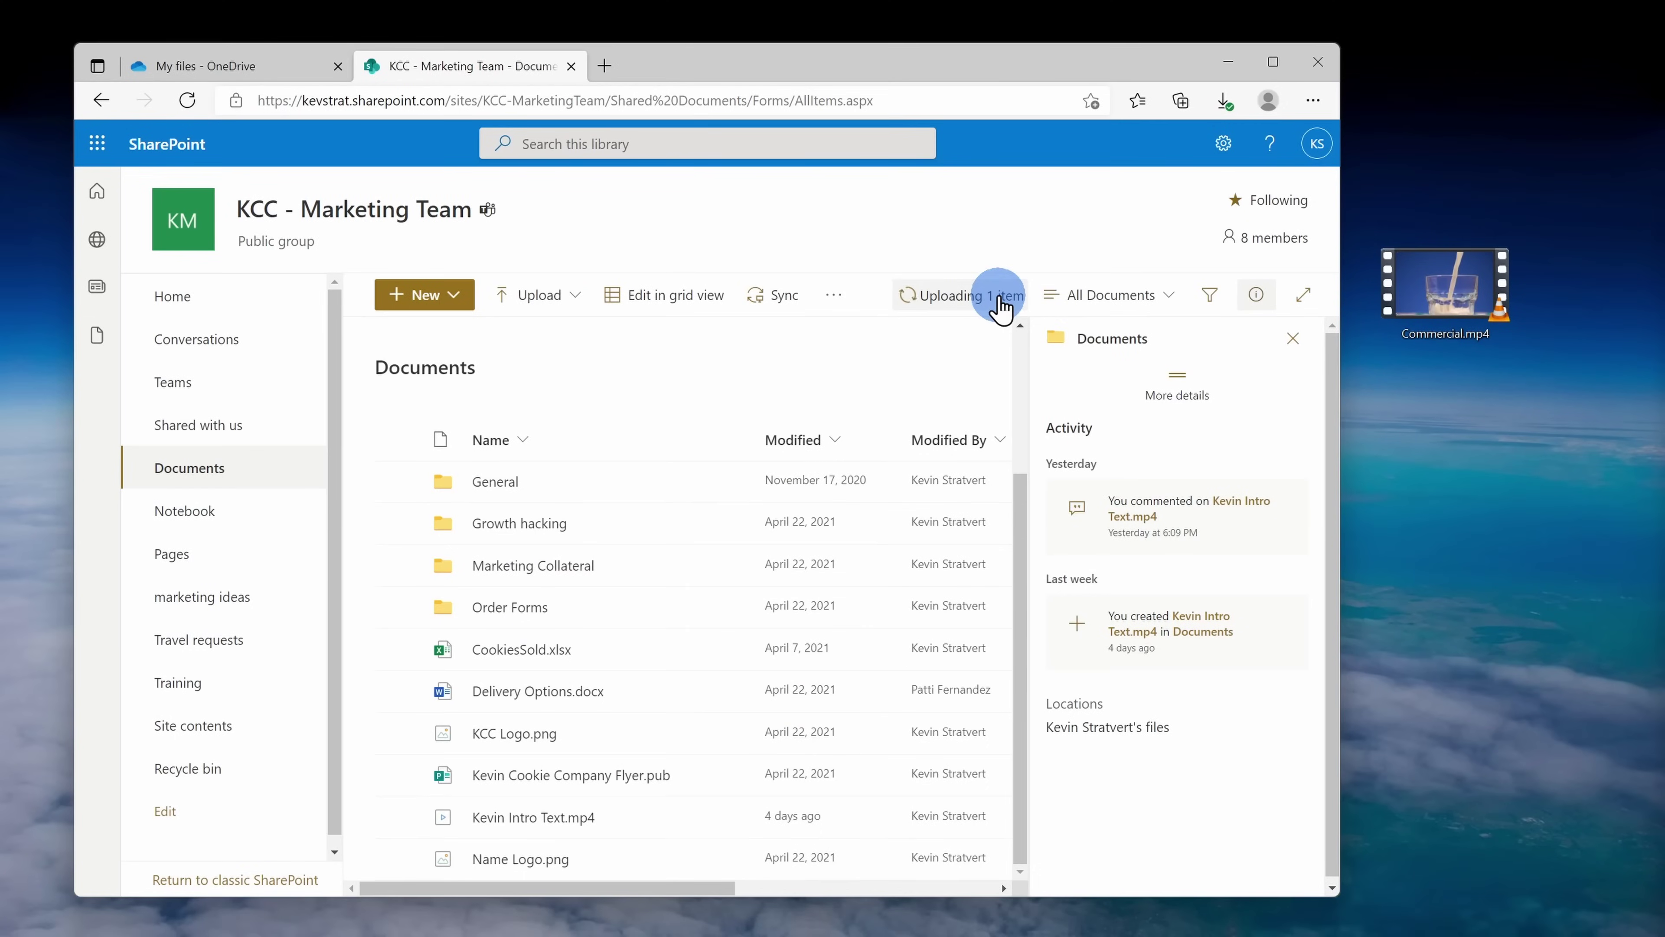
pyautogui.click(1000, 305)
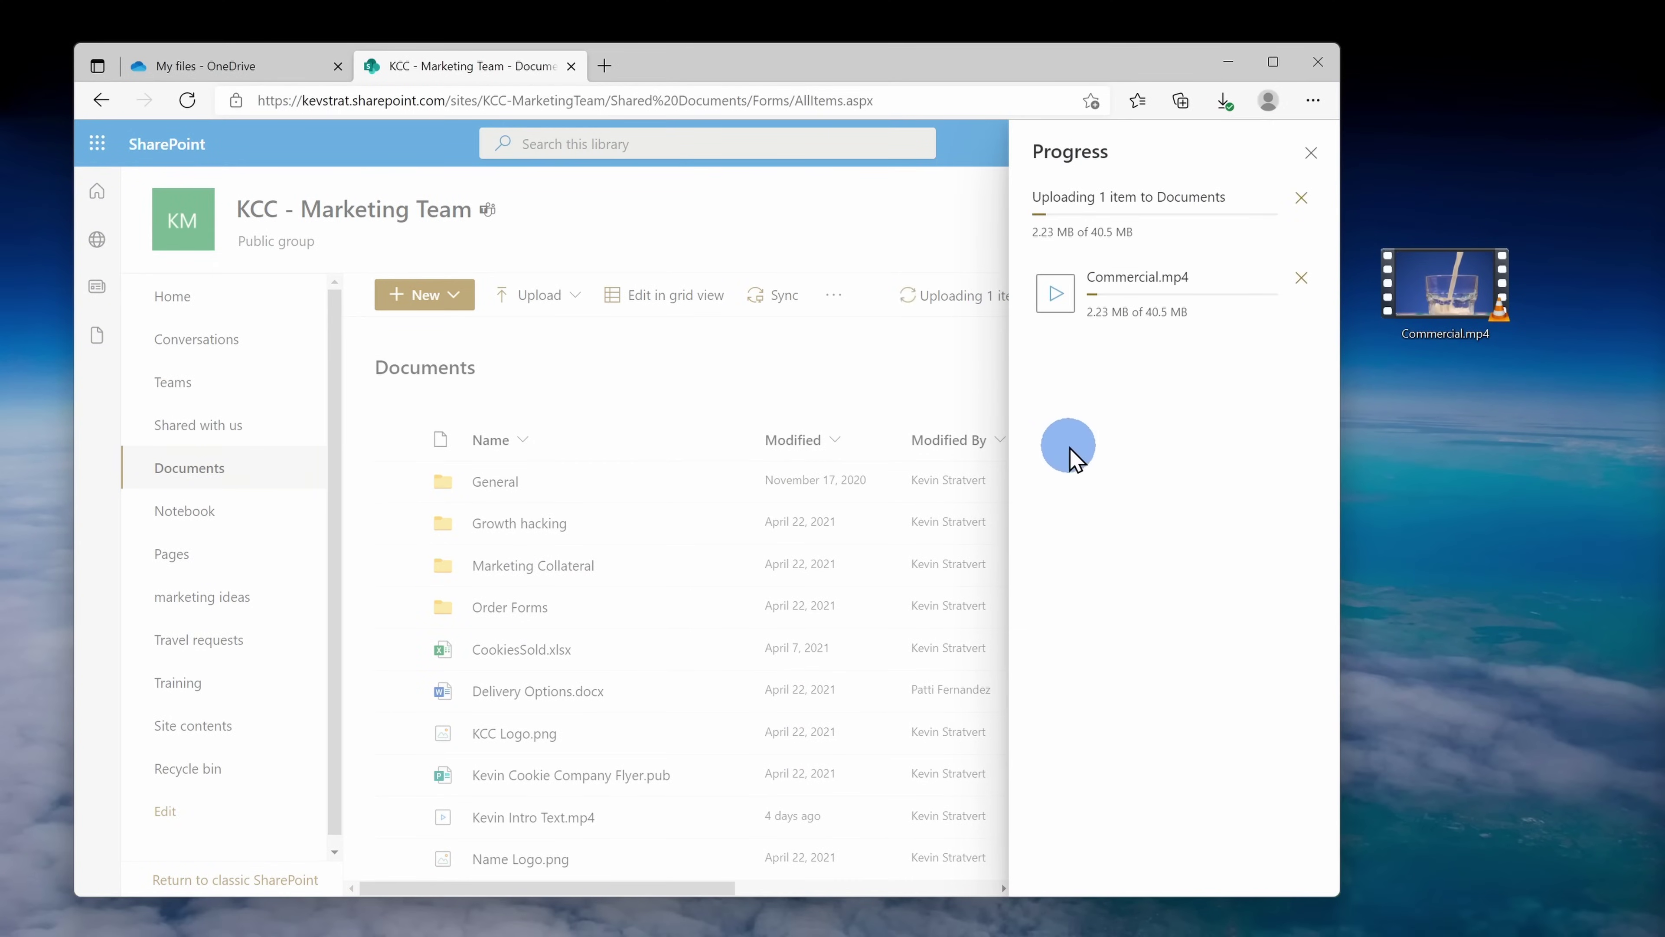
# Upload Commercial.mp4 to the General channel files and open them in SharePoint.
pyautogui.moveTo(1446, 288); pyautogui.dragTo(878, 485)
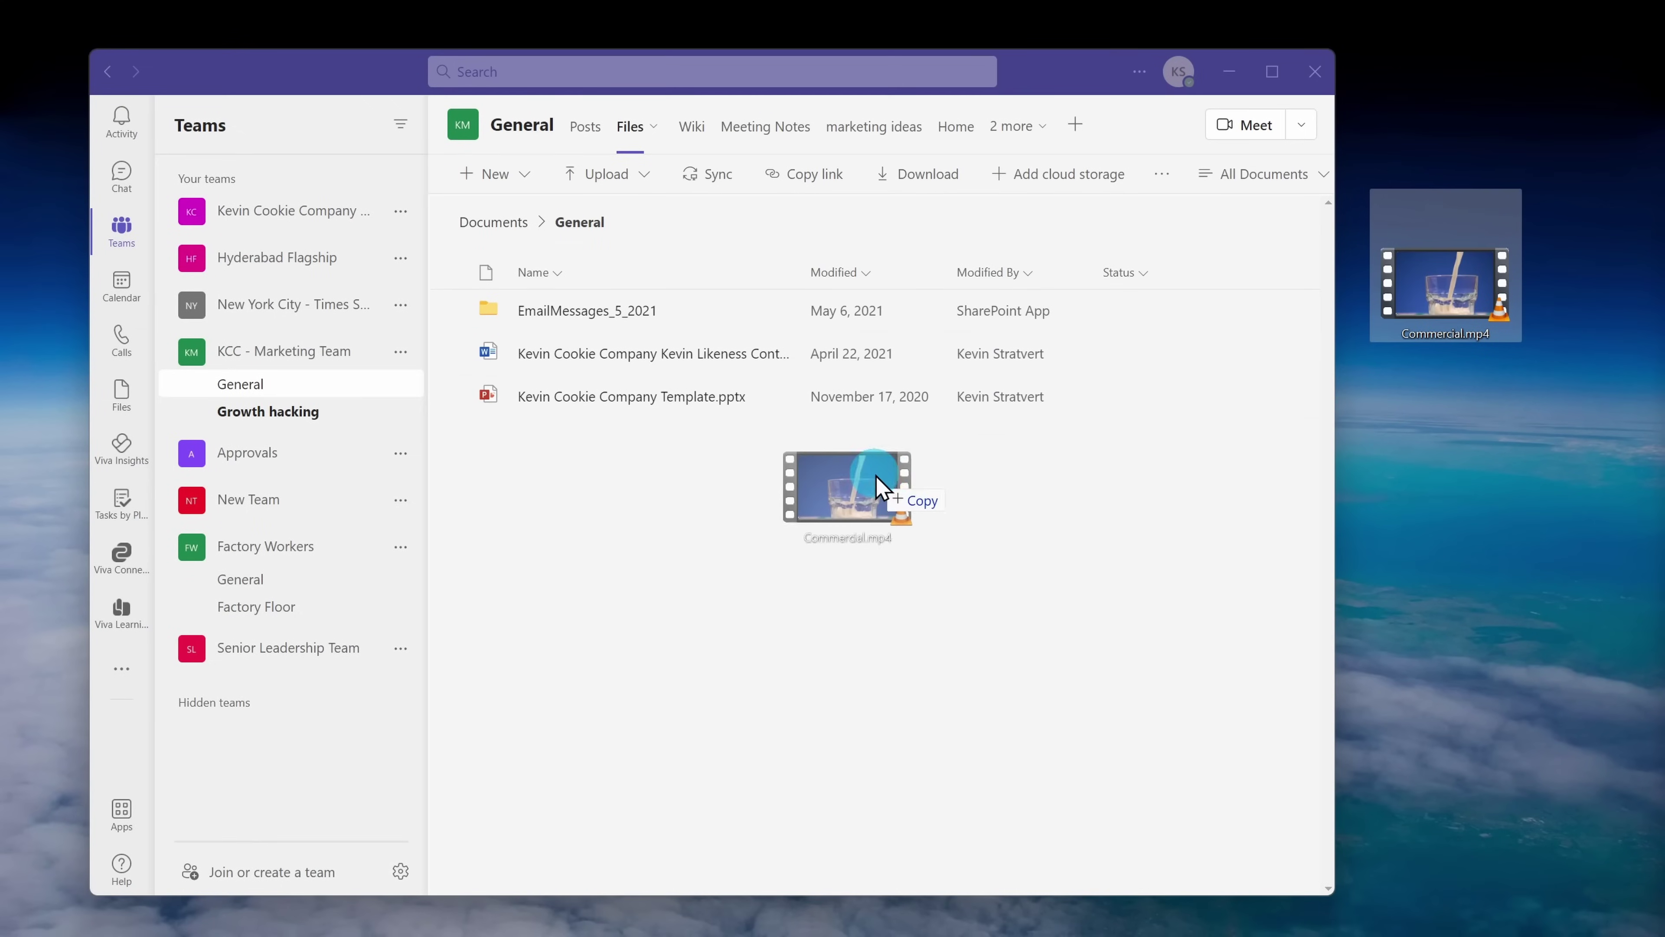
pyautogui.moveTo(728, 506); pyautogui.dragTo(725, 505)
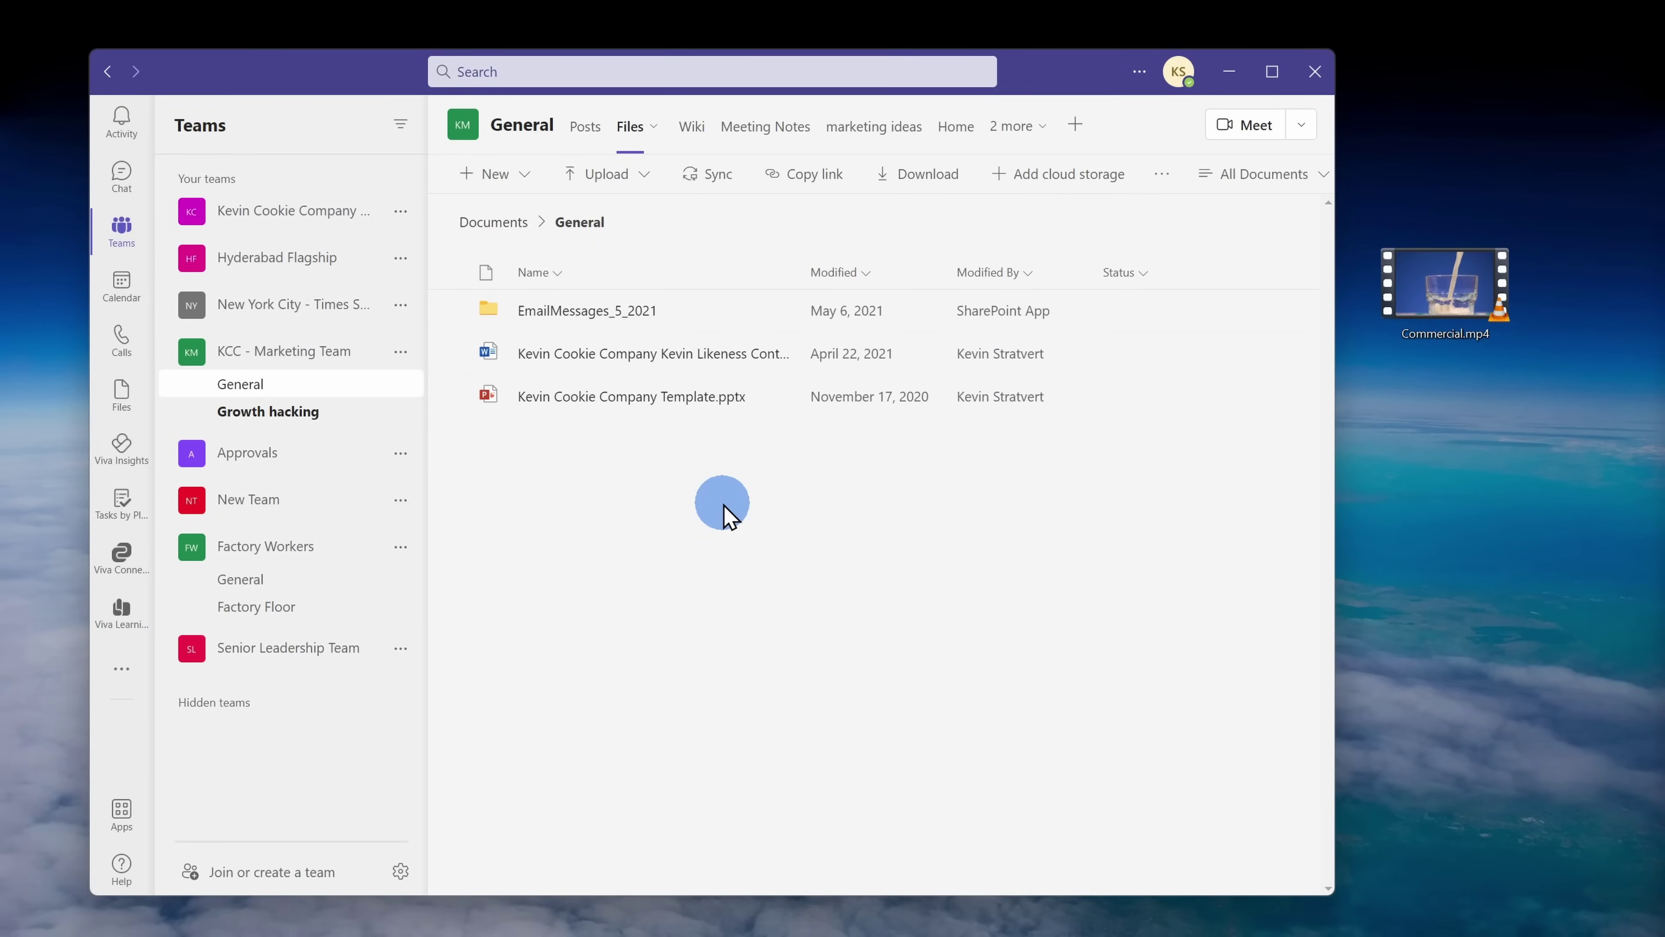
pyautogui.click(1260, 177)
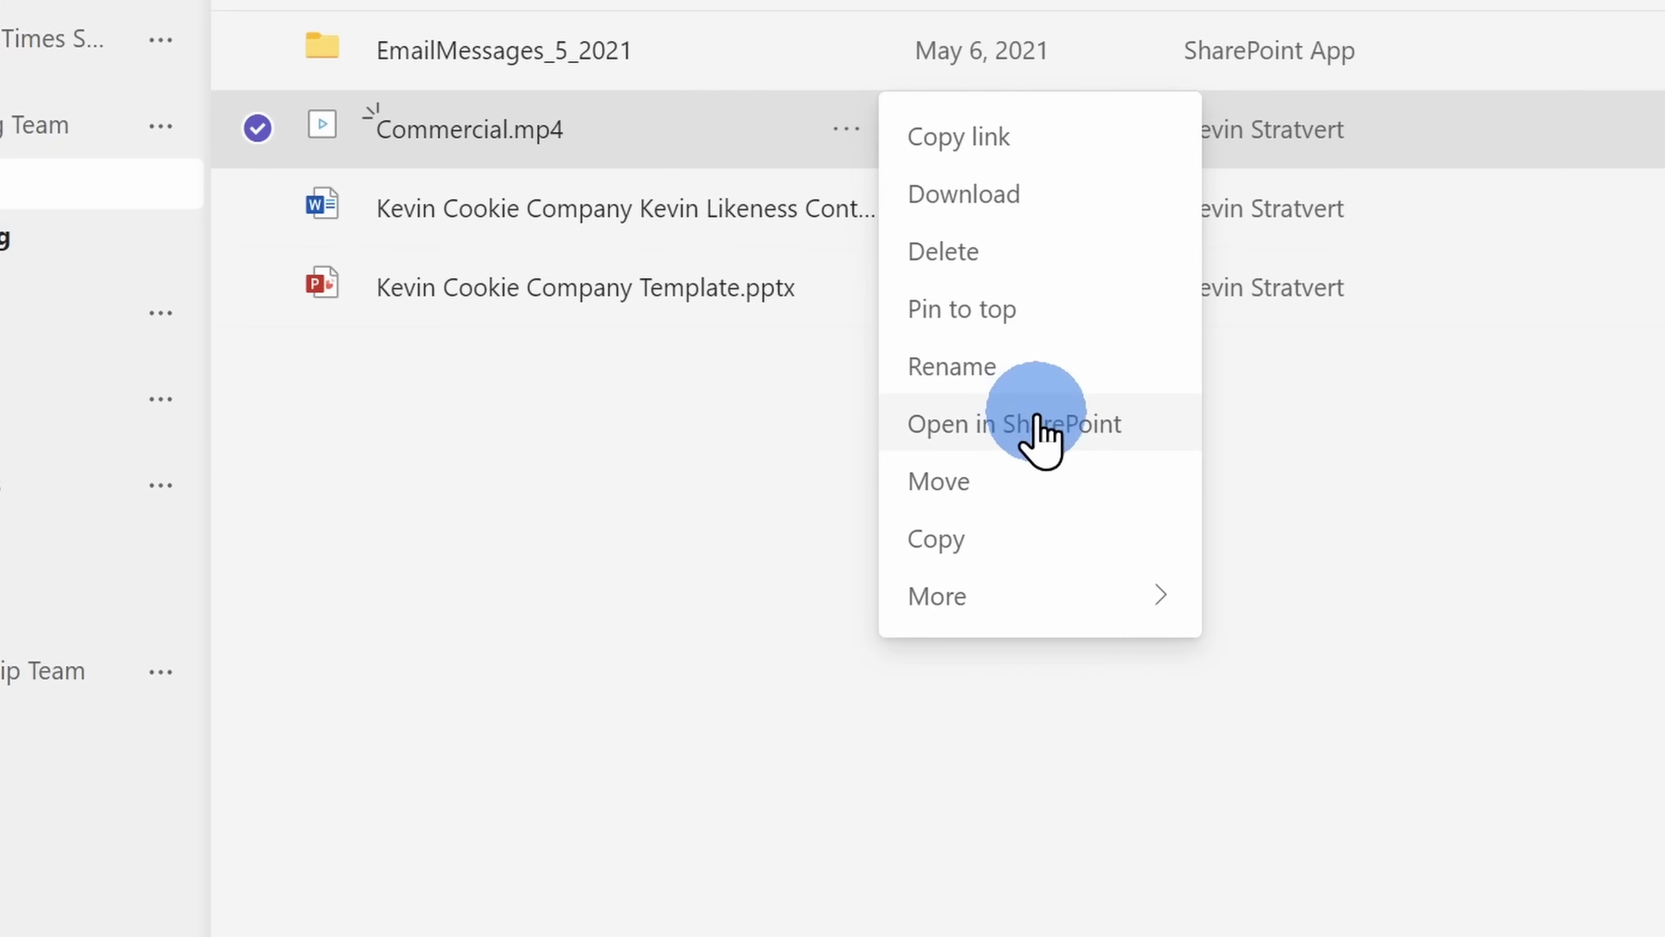
pyautogui.click(1037, 420)
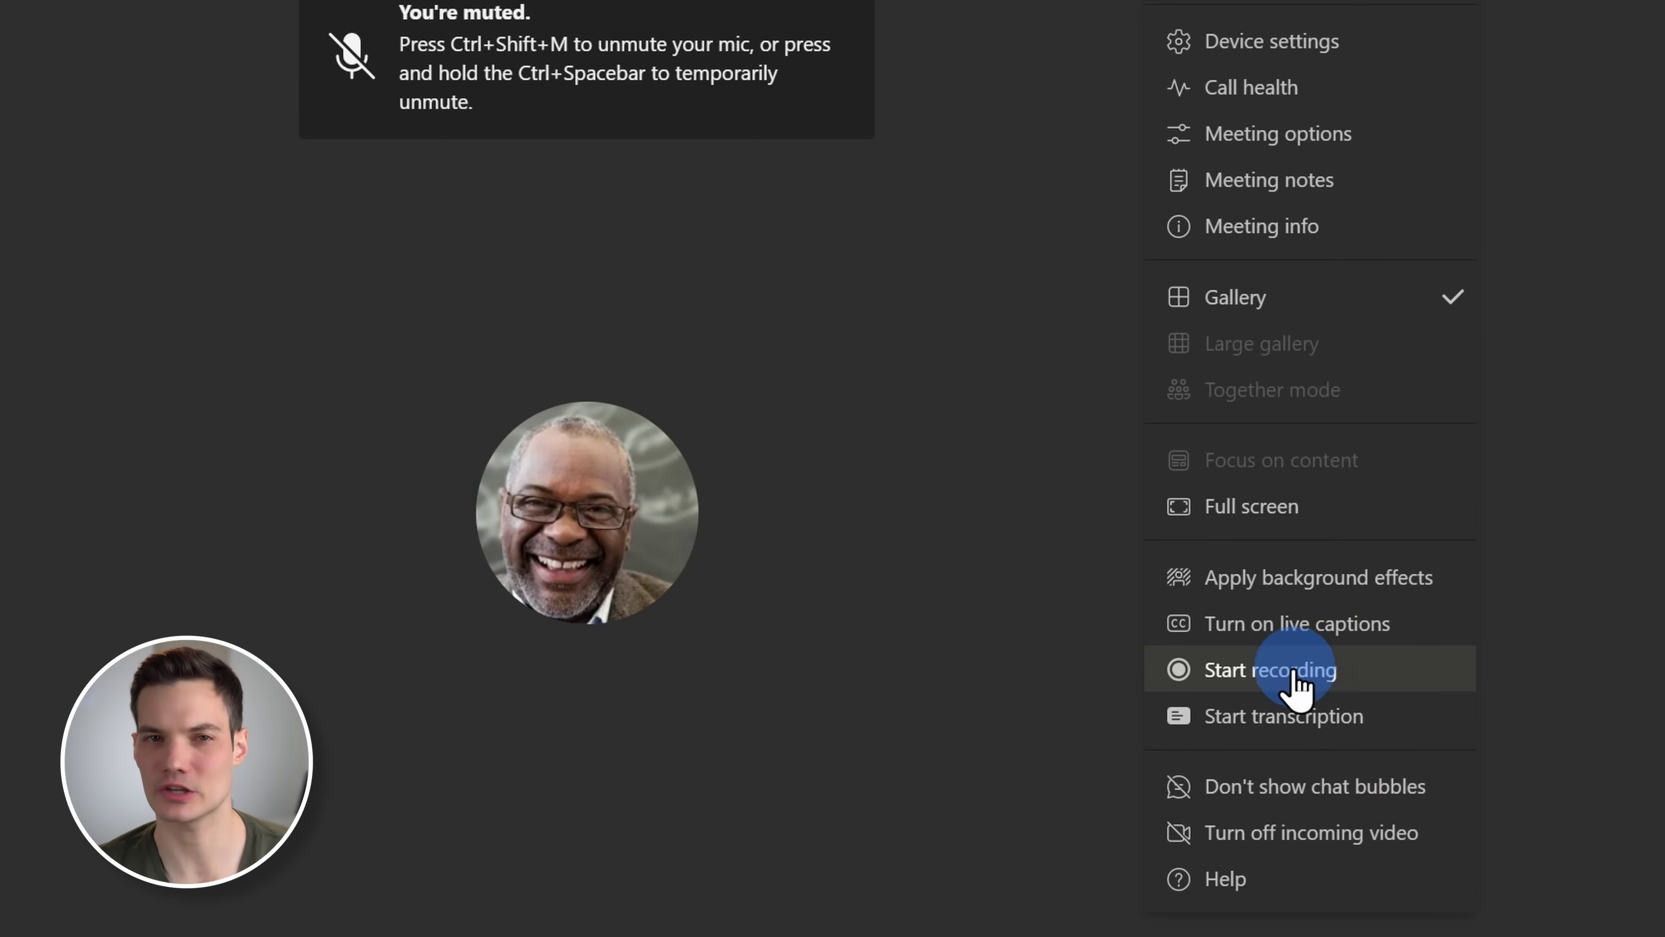
# Start recording and transcribing the Kevin Cookie Company Planning meeting.
pyautogui.click(1315, 670)
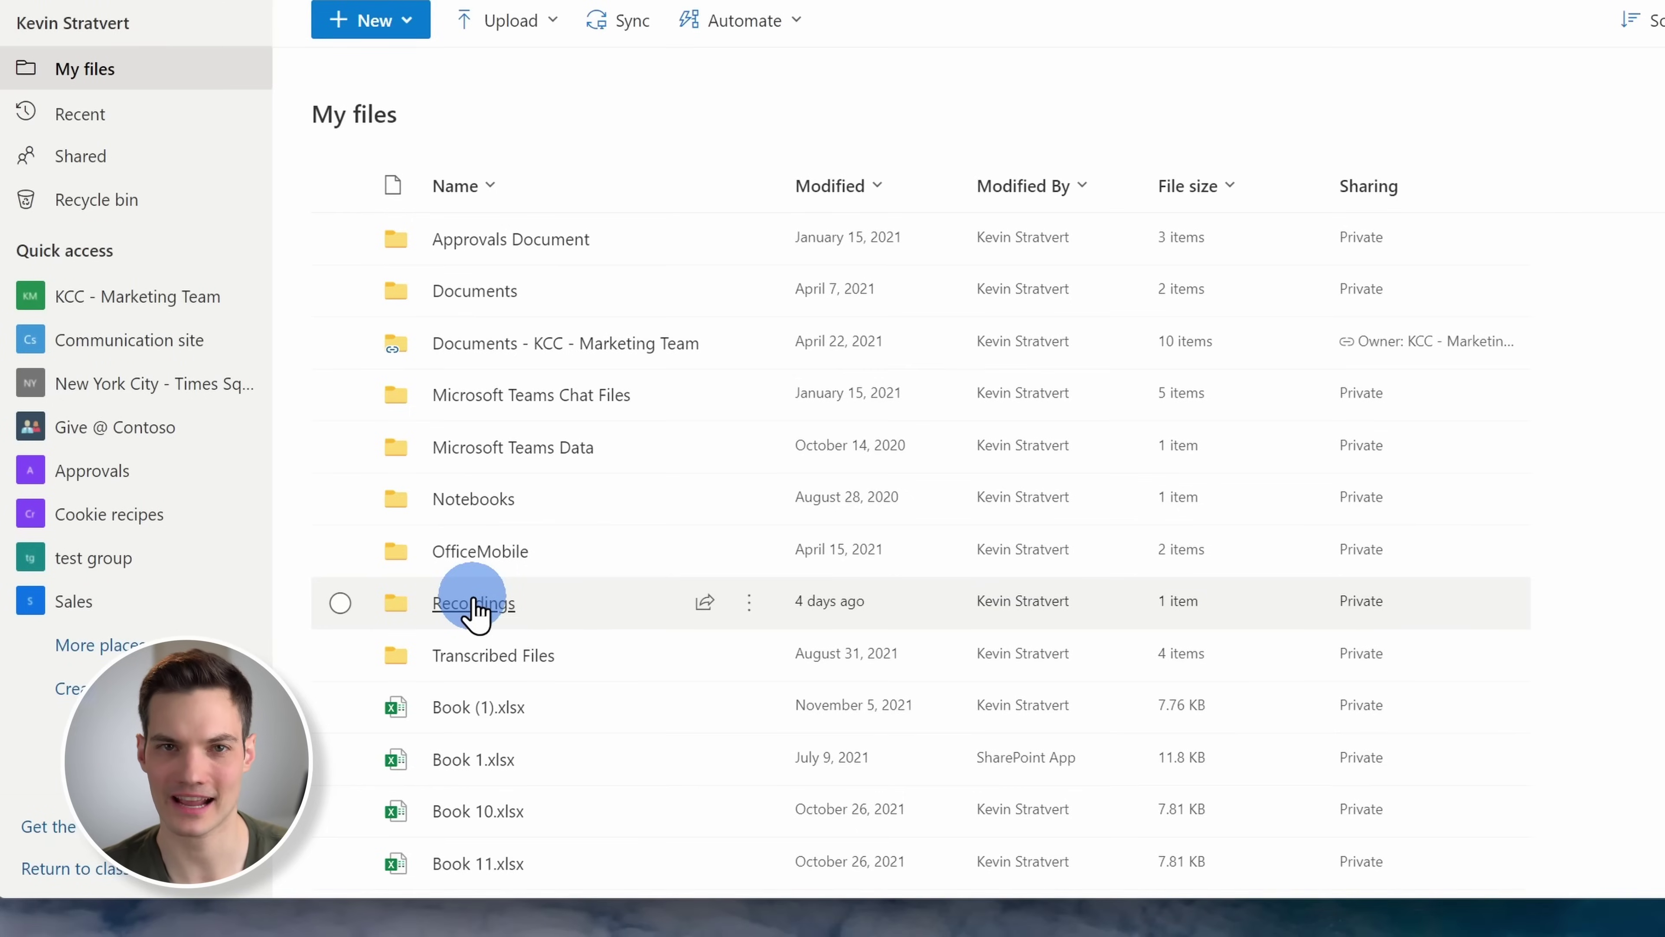
# Play the Team Morale event recording from the Recordings folder with its transcript.
pyautogui.click(474, 602)
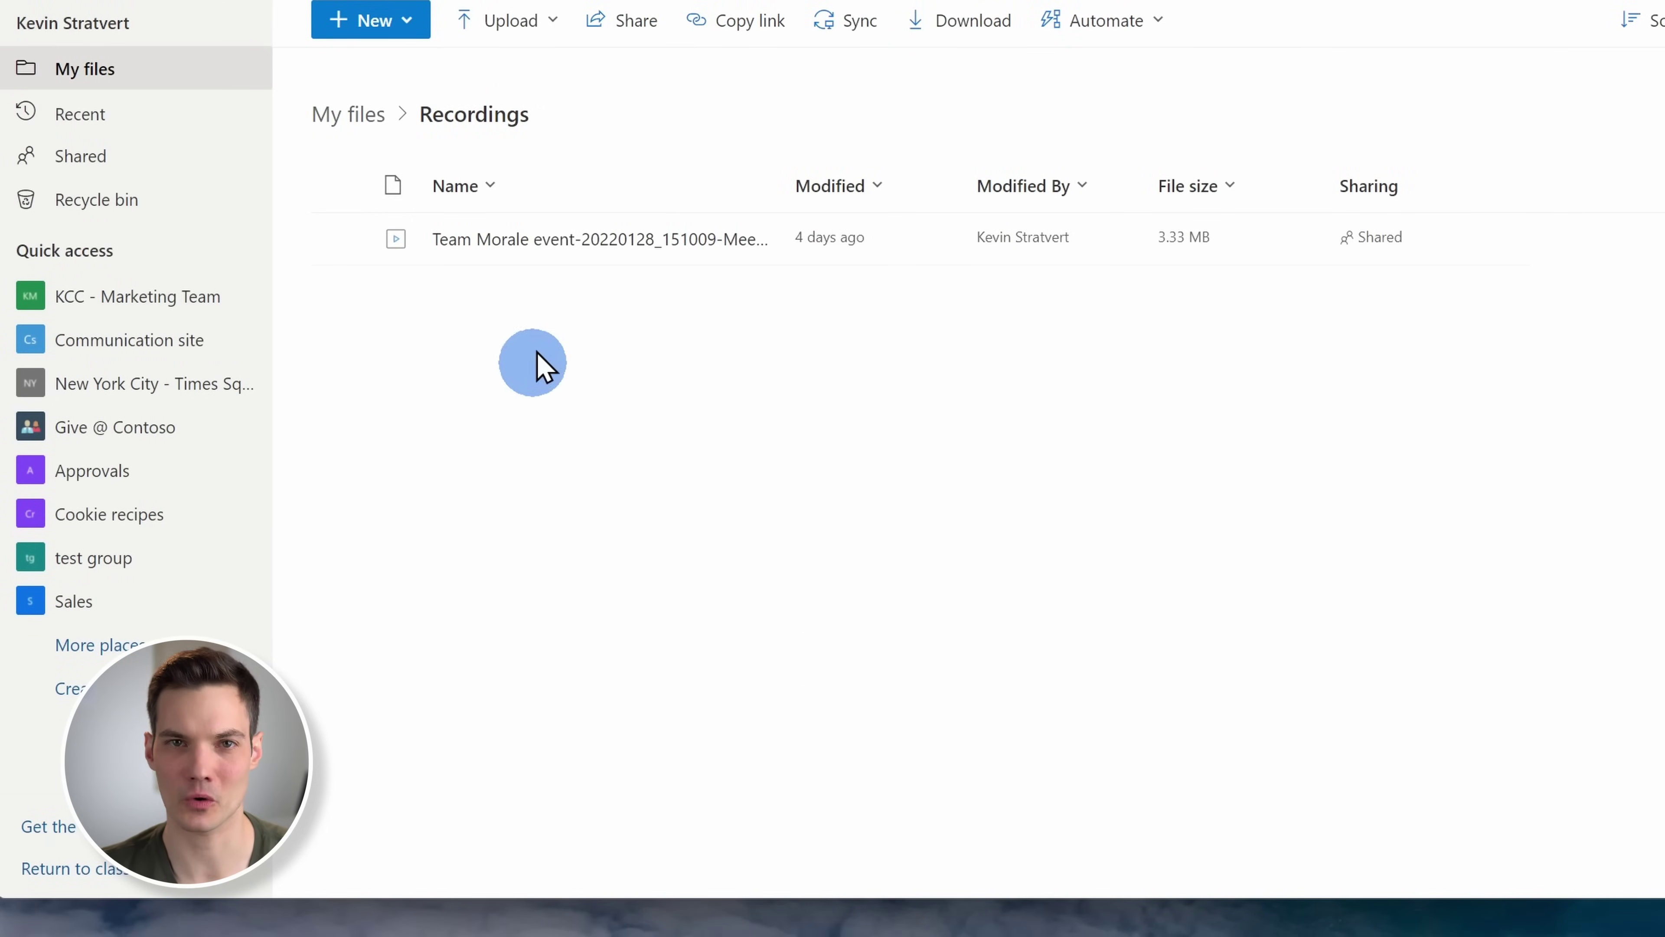
pyautogui.click(585, 241)
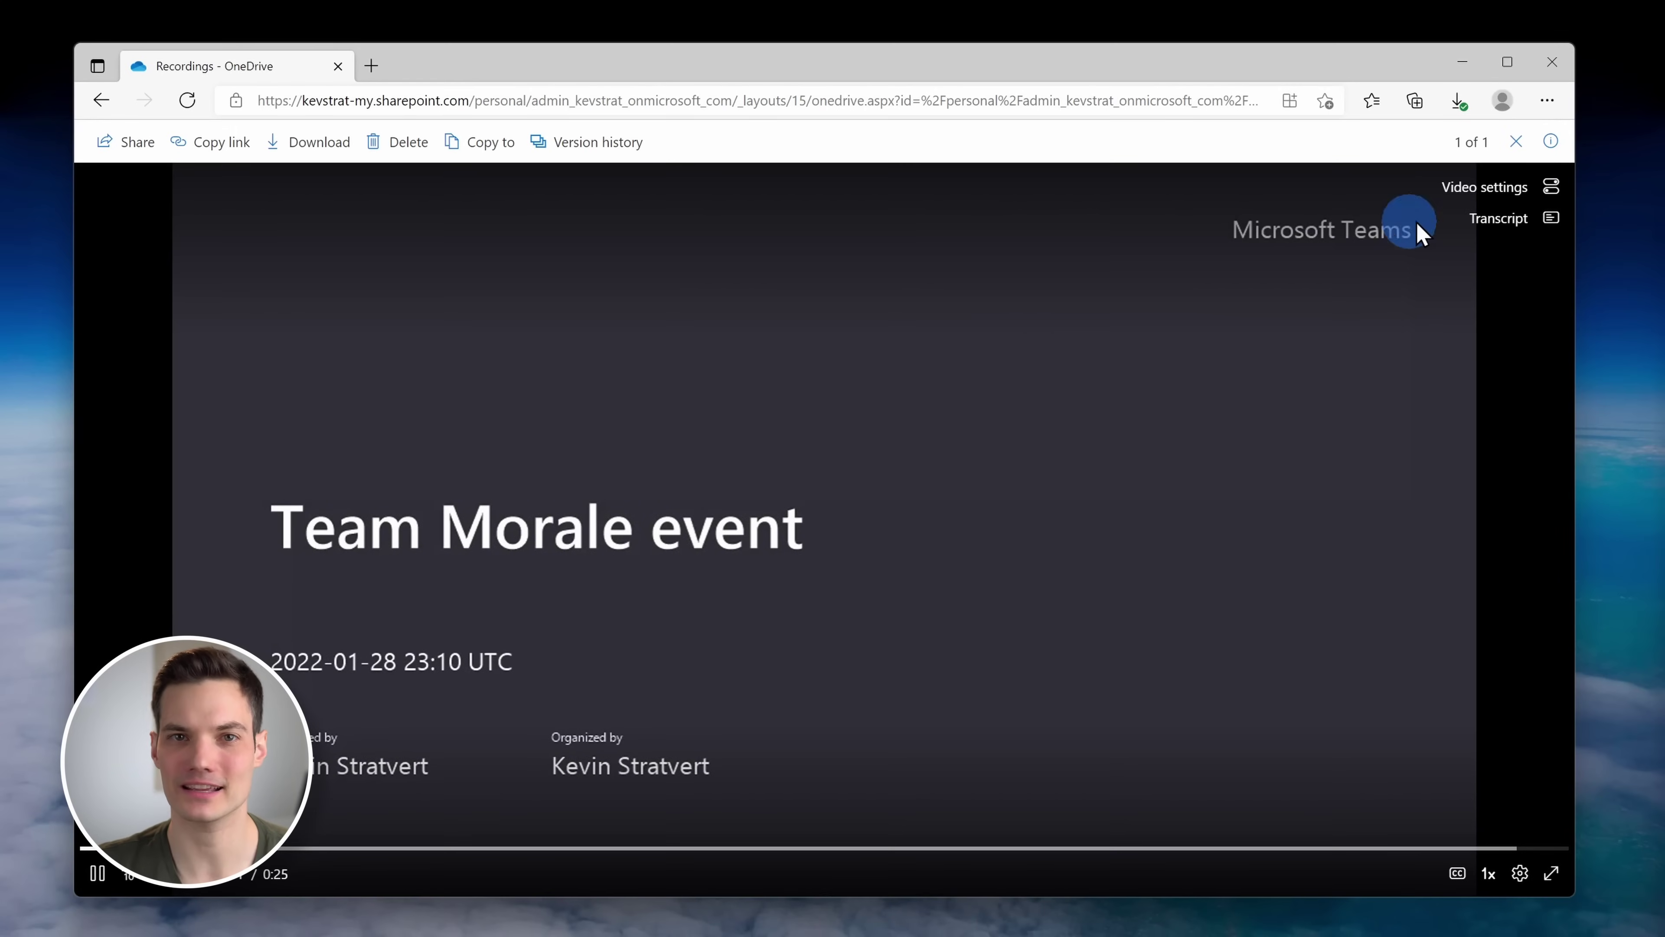
pyautogui.click(1499, 219)
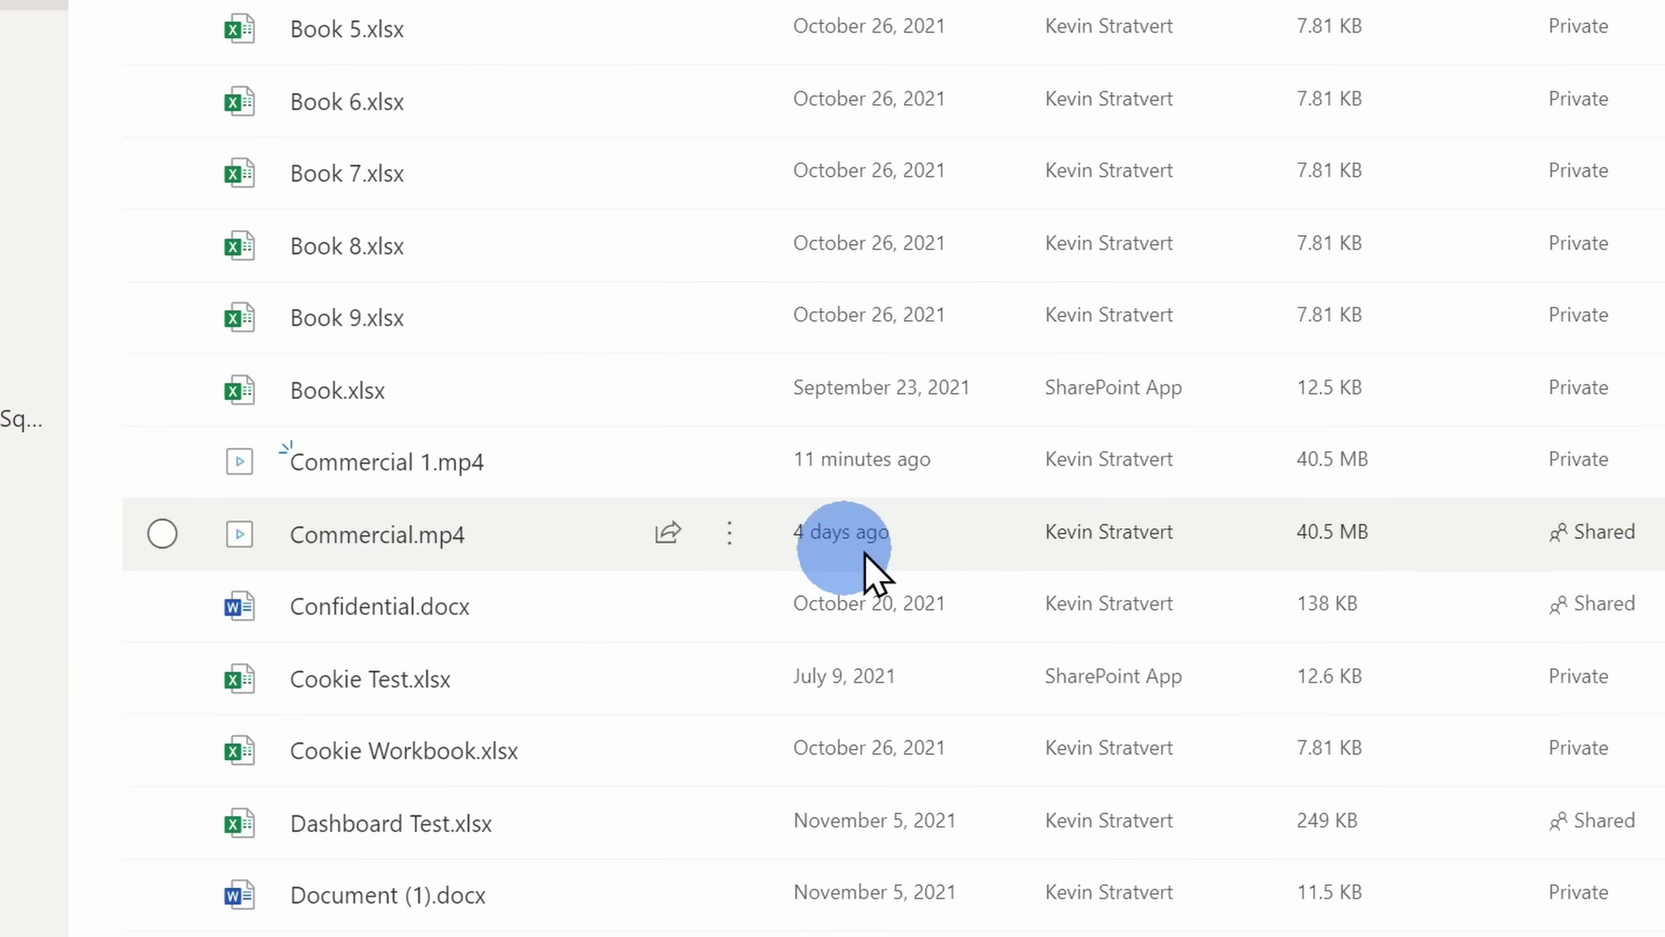
# Open the actions menu for Commercial.mp4 in OneDrive's My files.
pyautogui.click(719, 556)
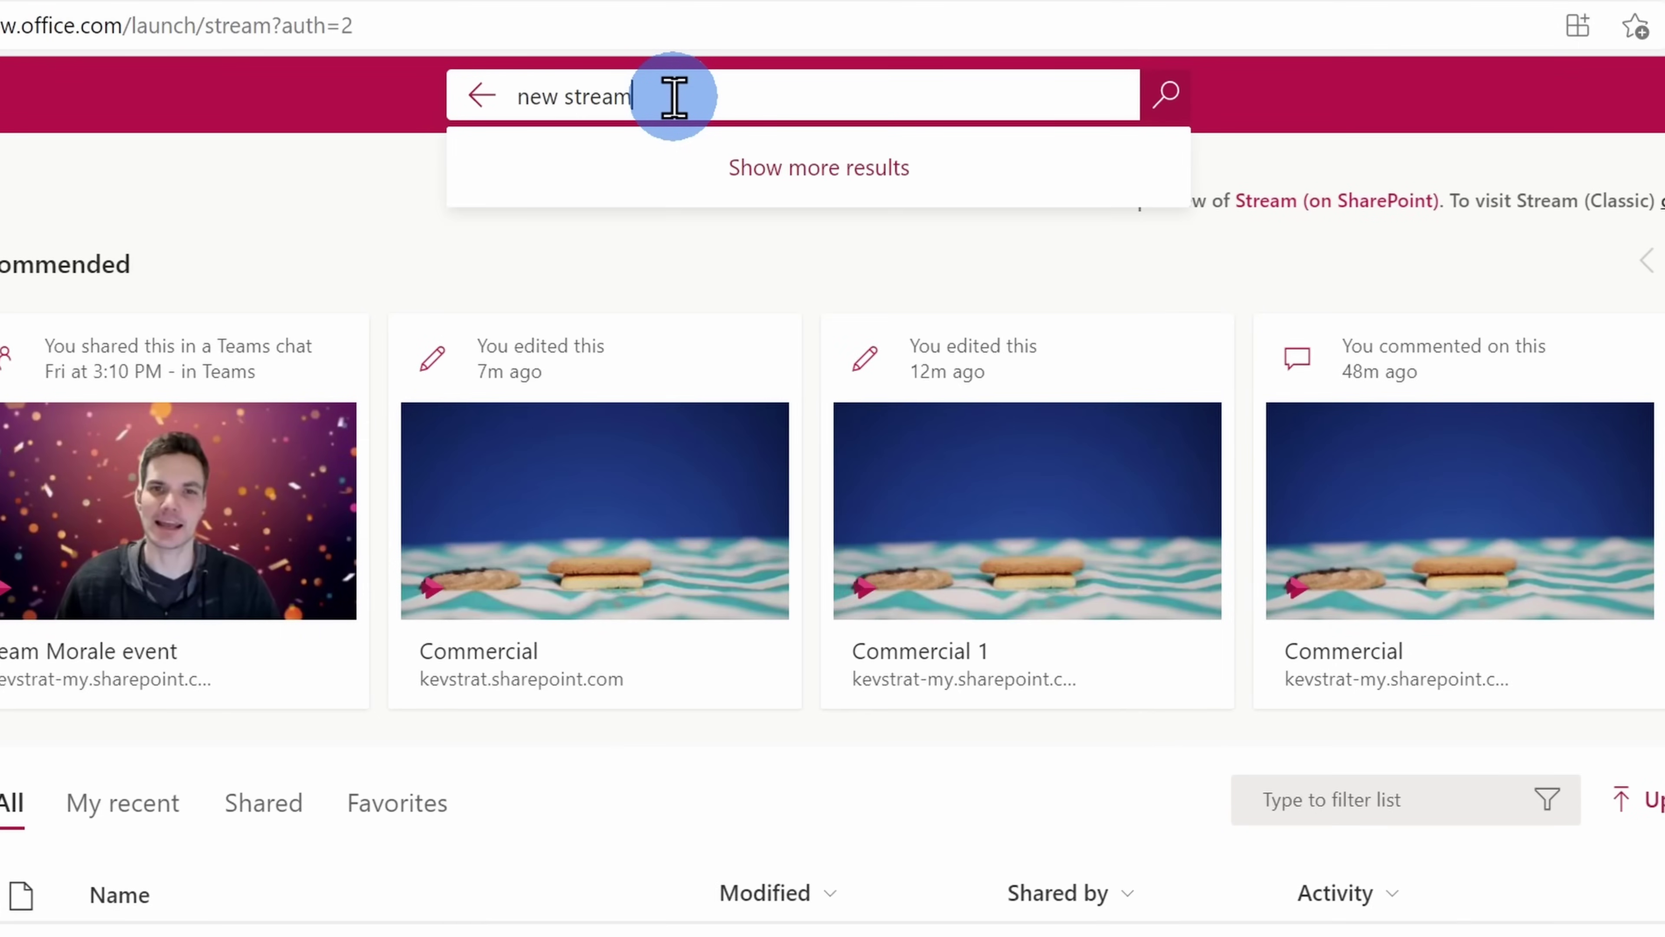
# Browse the 'new stream' search results, then view a colleague's profile card and shared files.
pyautogui.click(704, 168)
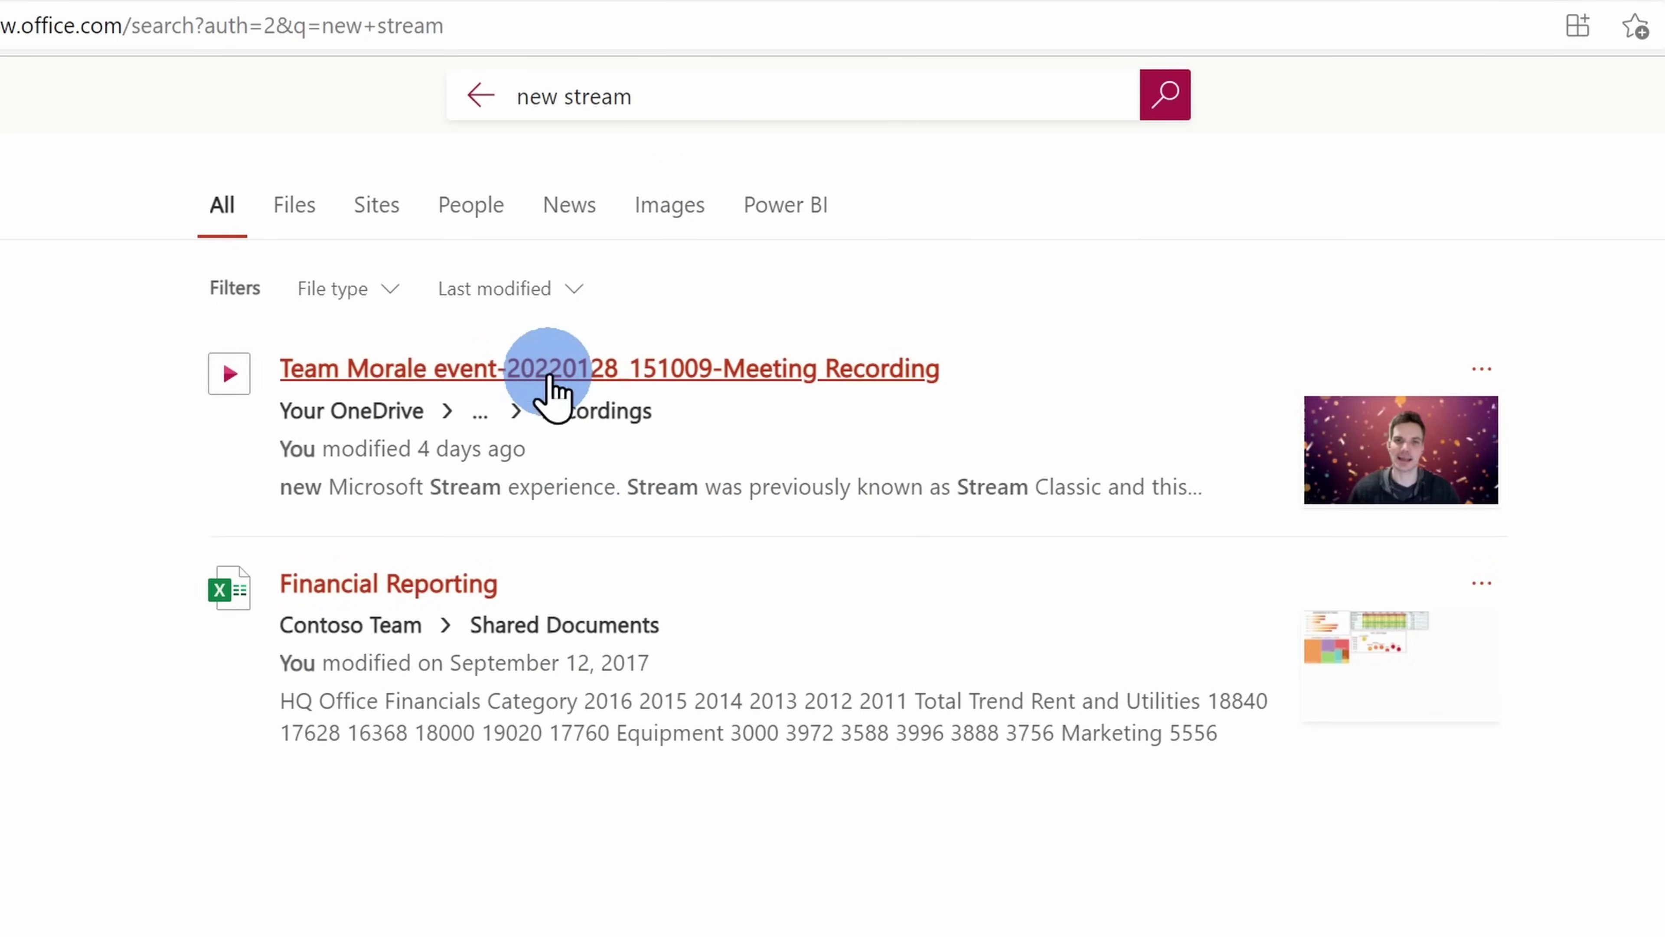
pyautogui.click(558, 371)
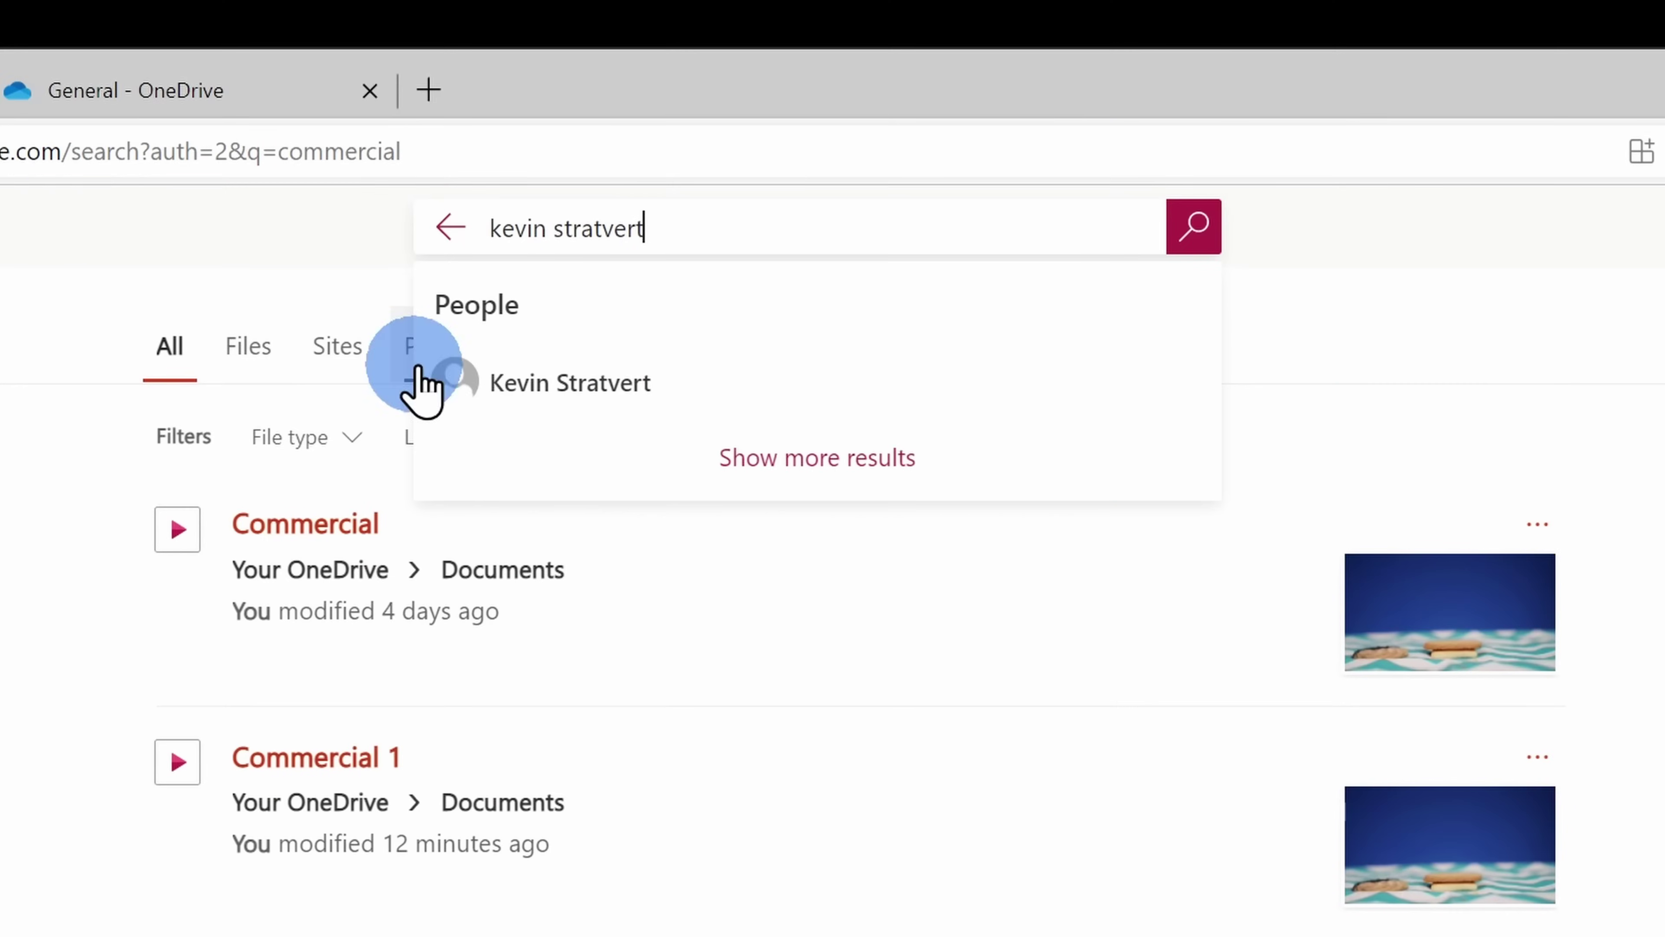
pyautogui.click(590, 390)
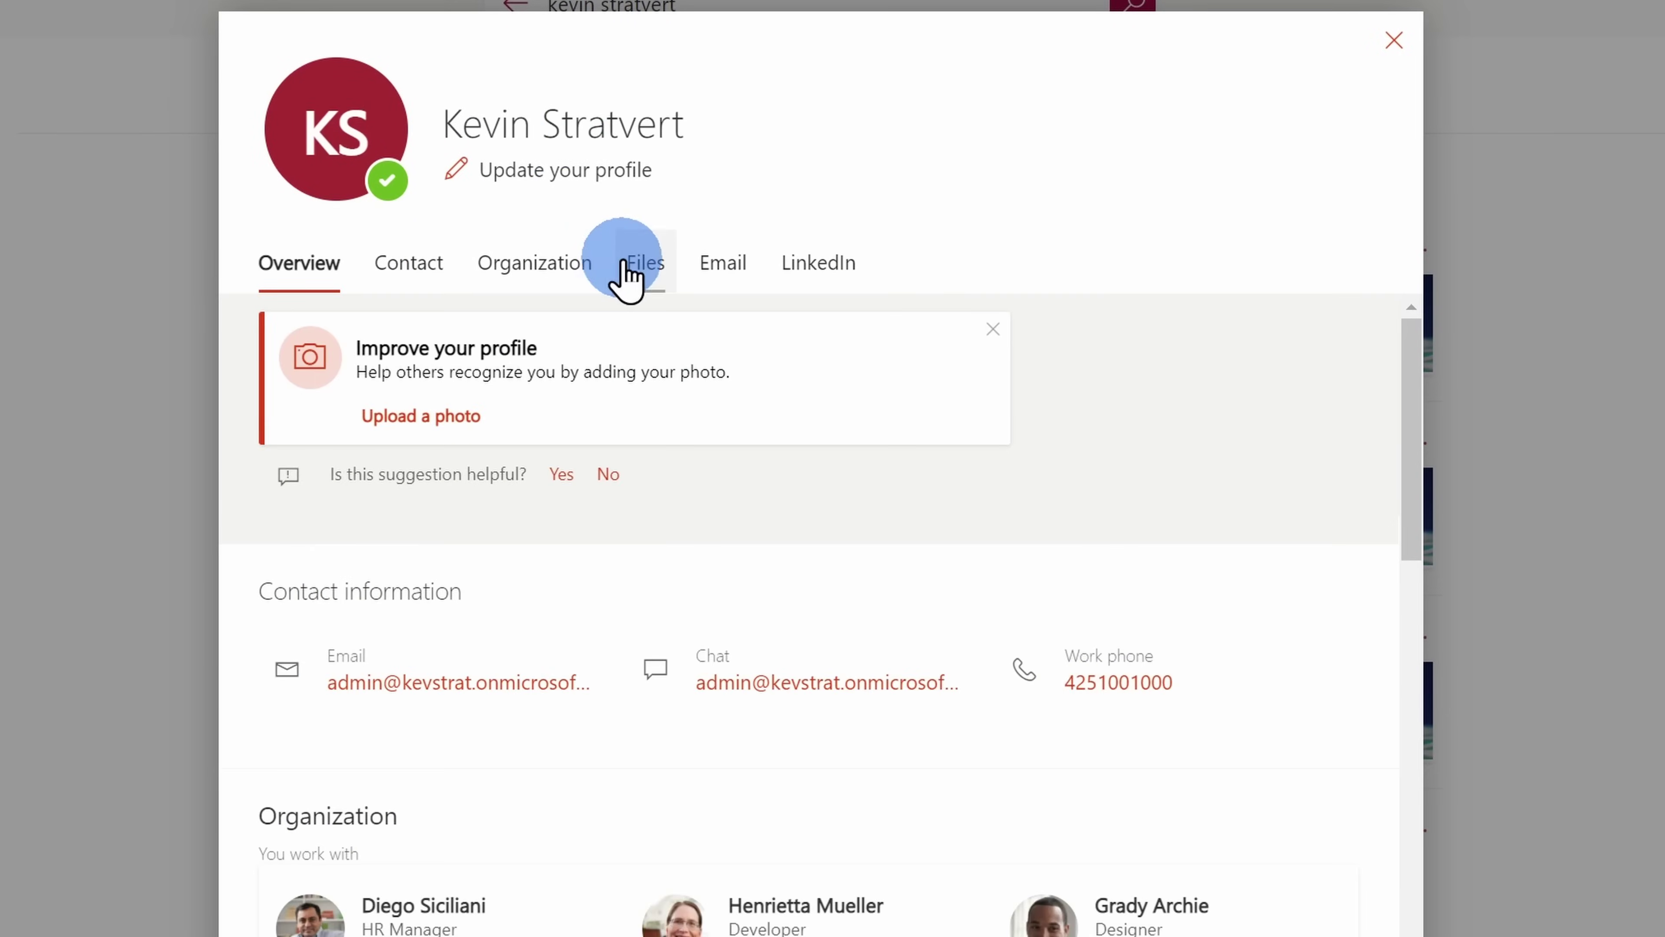
pyautogui.click(629, 269)
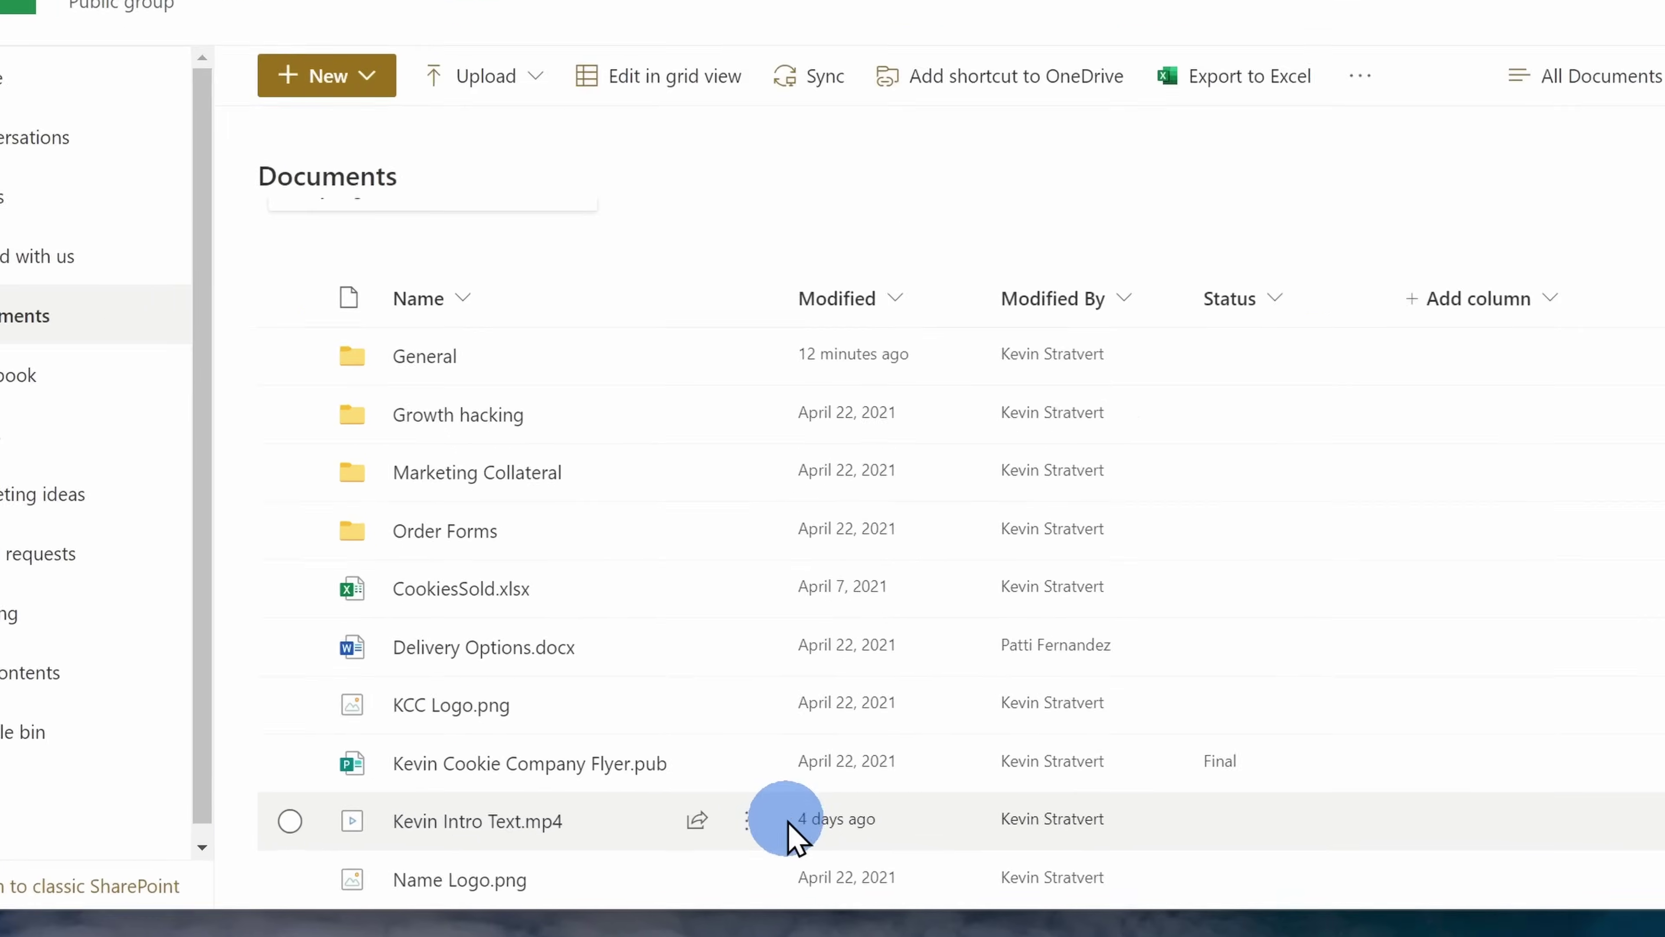
# Show viewing statistics for Kevin Intro Text.mp4: 1 viewer and 3 views.
pyautogui.moveTo(728, 838)
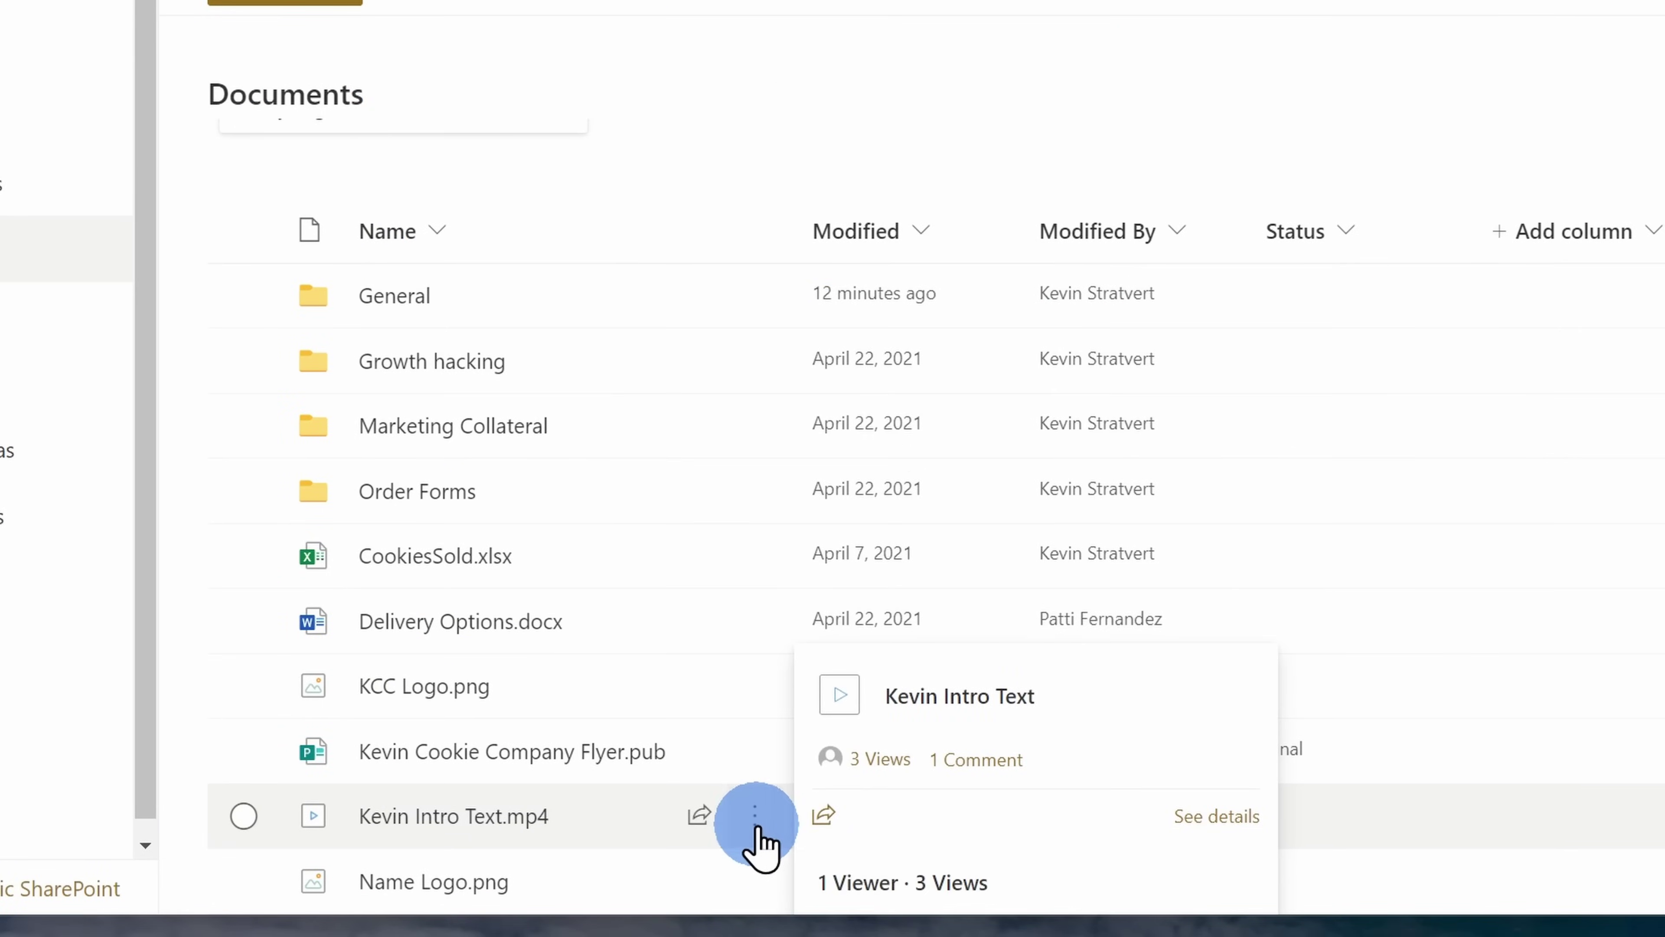
pyautogui.click(755, 817)
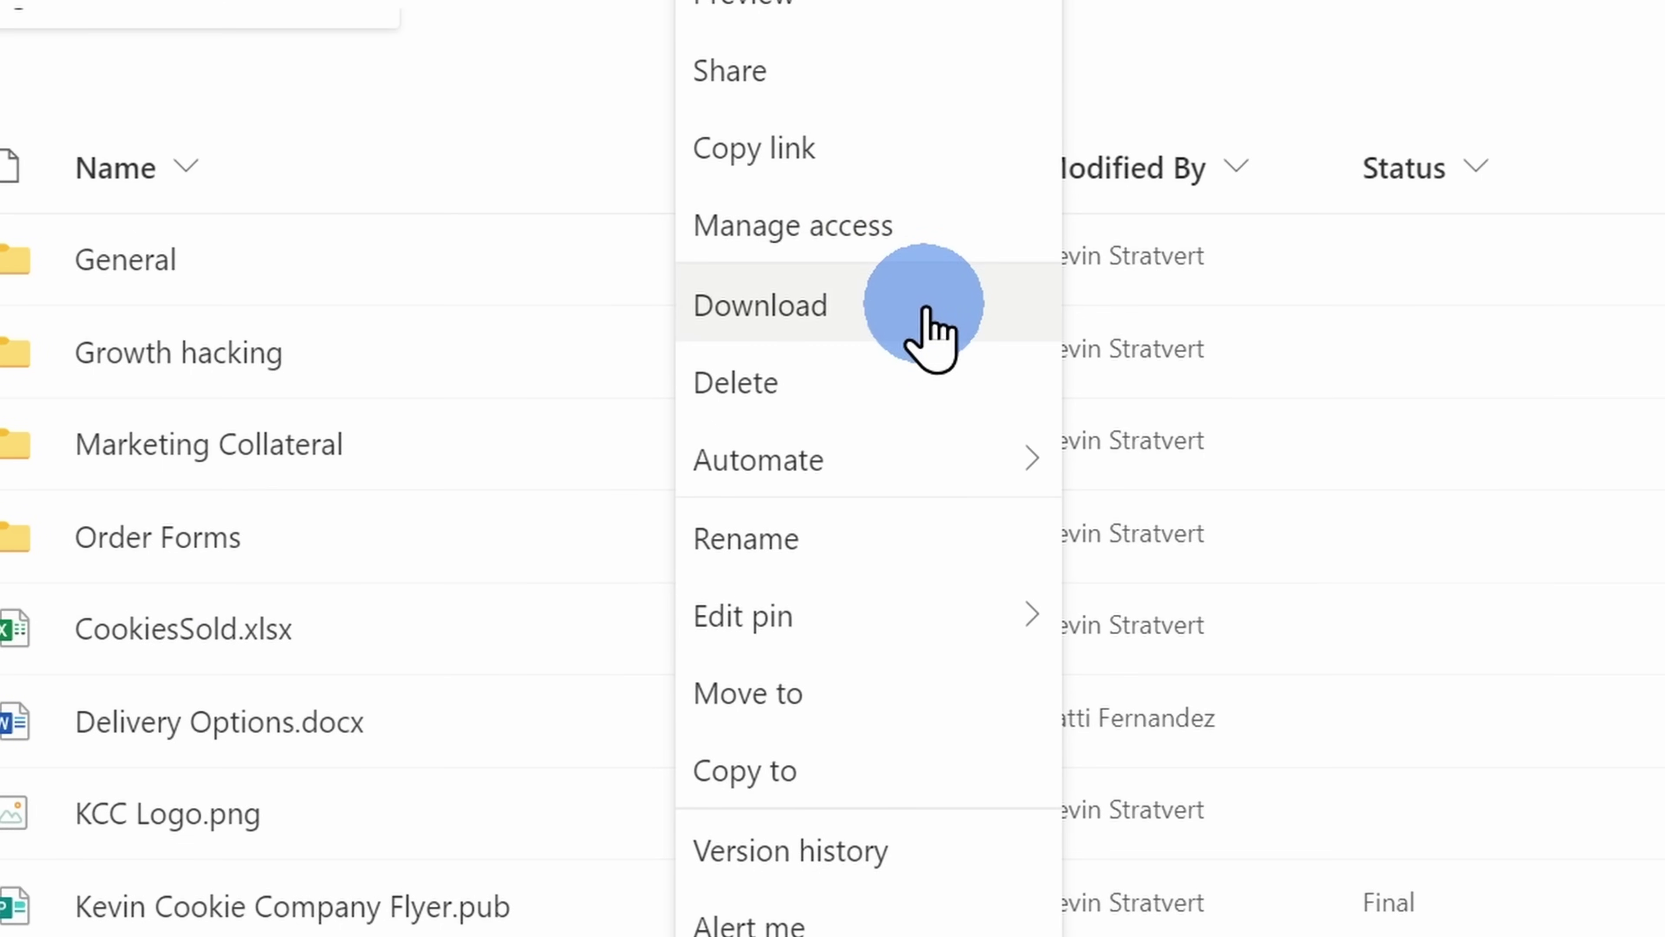
pyautogui.moveTo(895, 467)
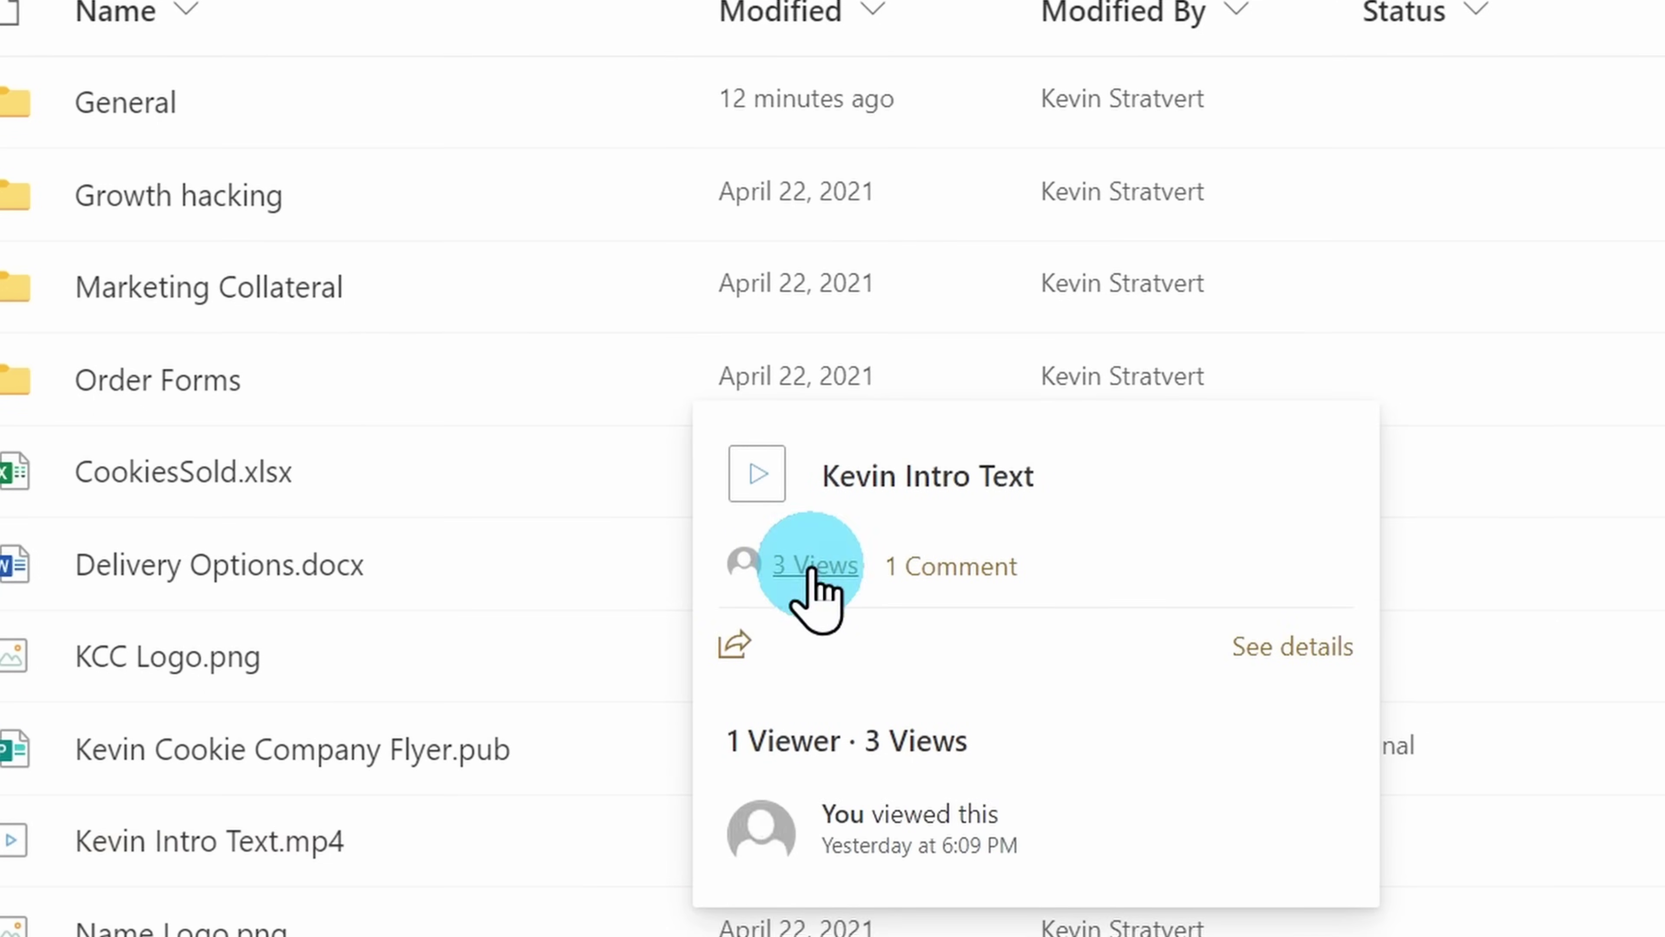
pyautogui.click(813, 567)
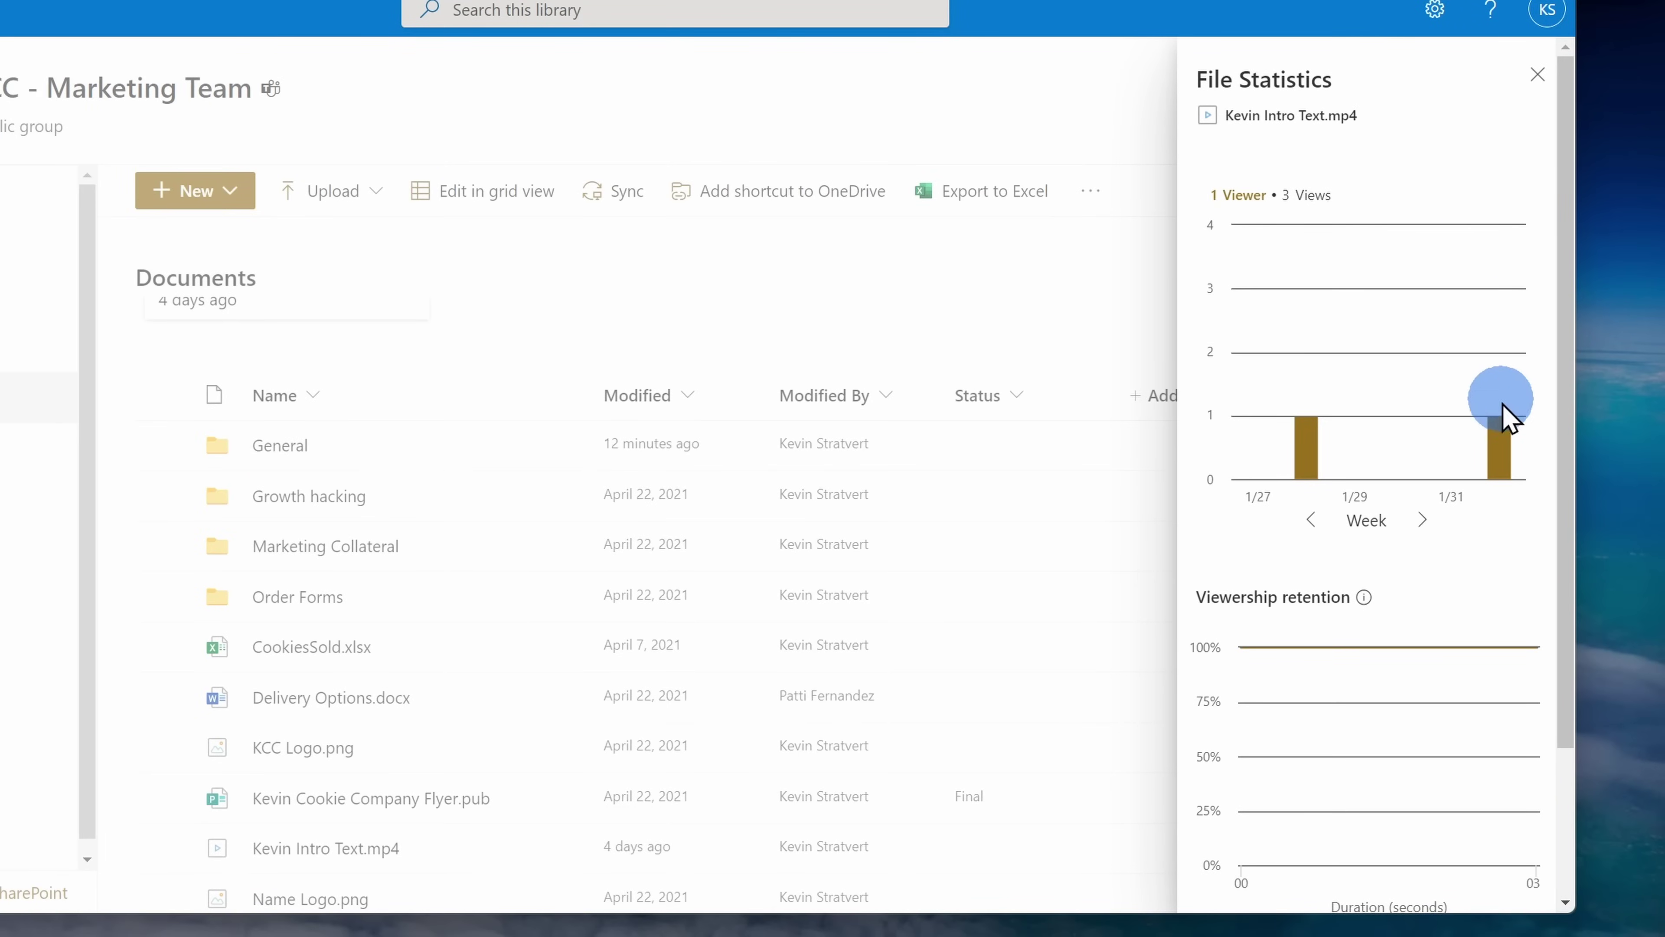
# Scroll the File Statistics panel to review the video's viewers and retention.
pyautogui.scroll(-3, 1487, 438)
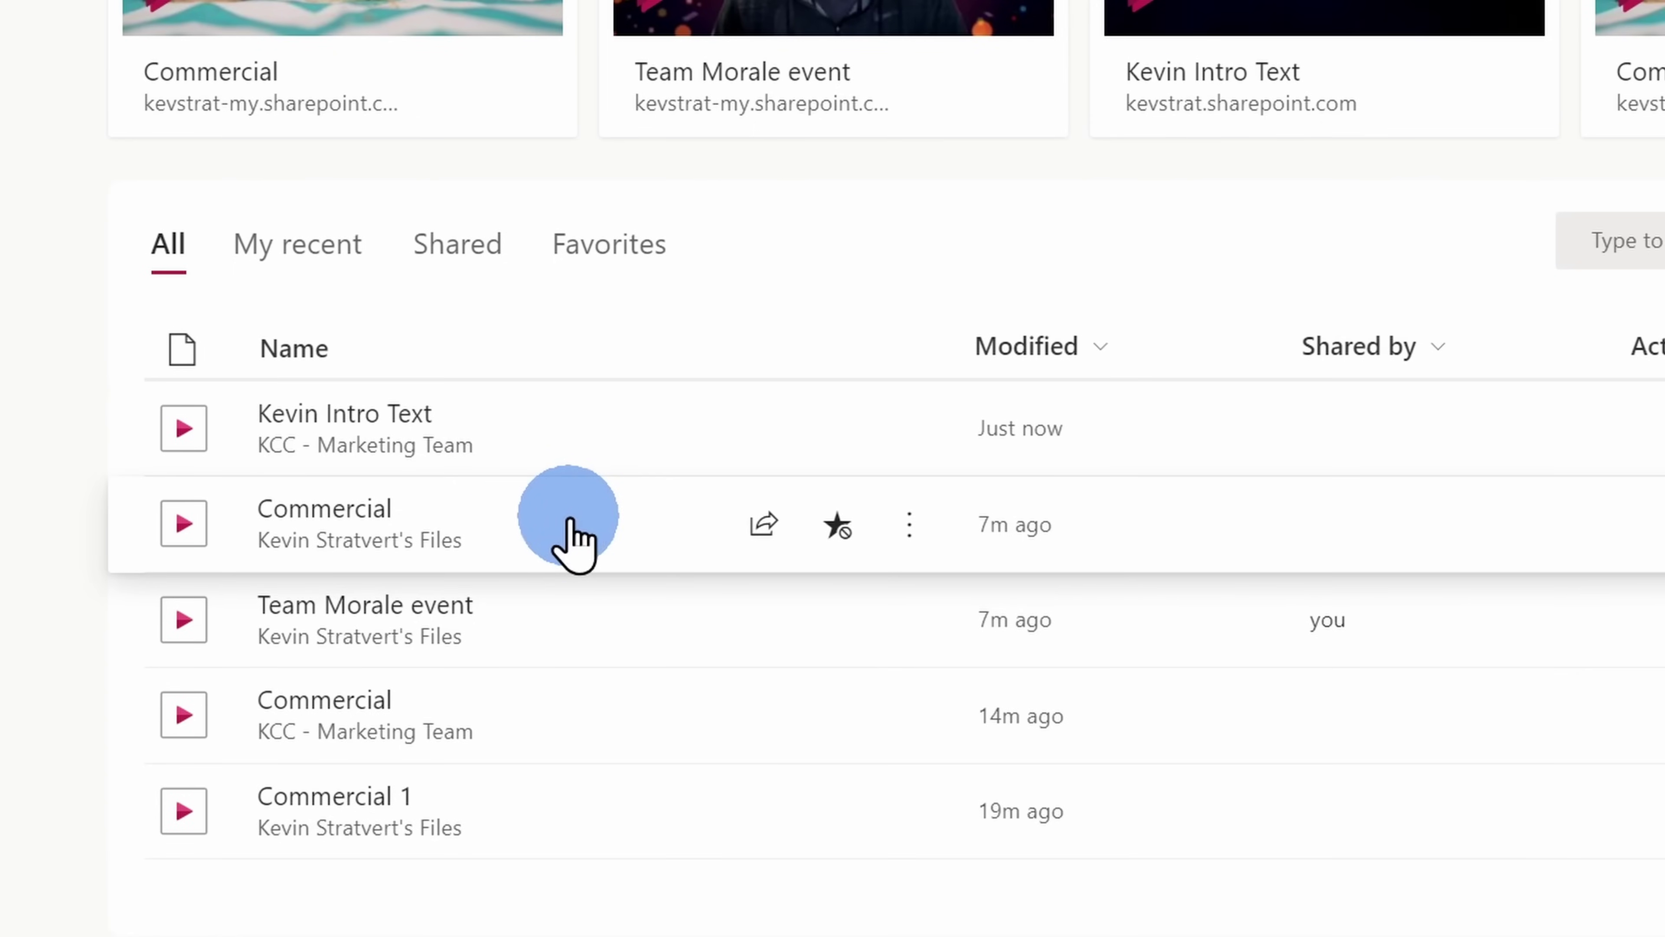
# Set the Commercial video's sharing link to 'Anyone with the link can edit'.
pyautogui.click(922, 530)
pyautogui.click(706, 681)
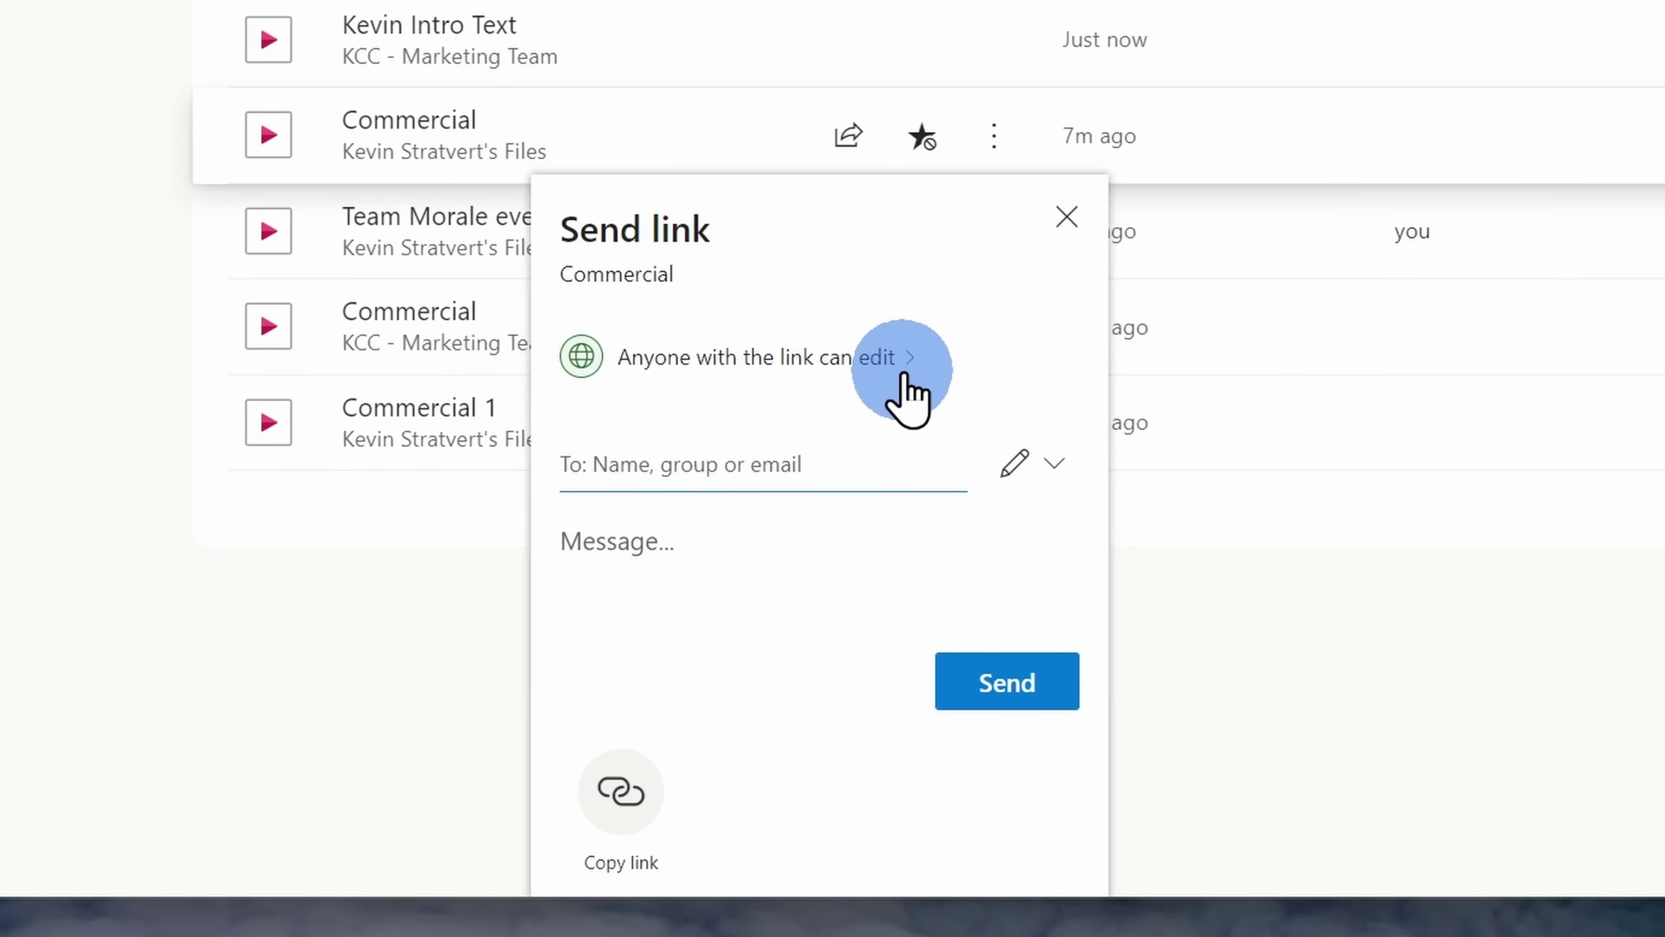
pyautogui.click(908, 394)
pyautogui.scroll(-3, 892, 521)
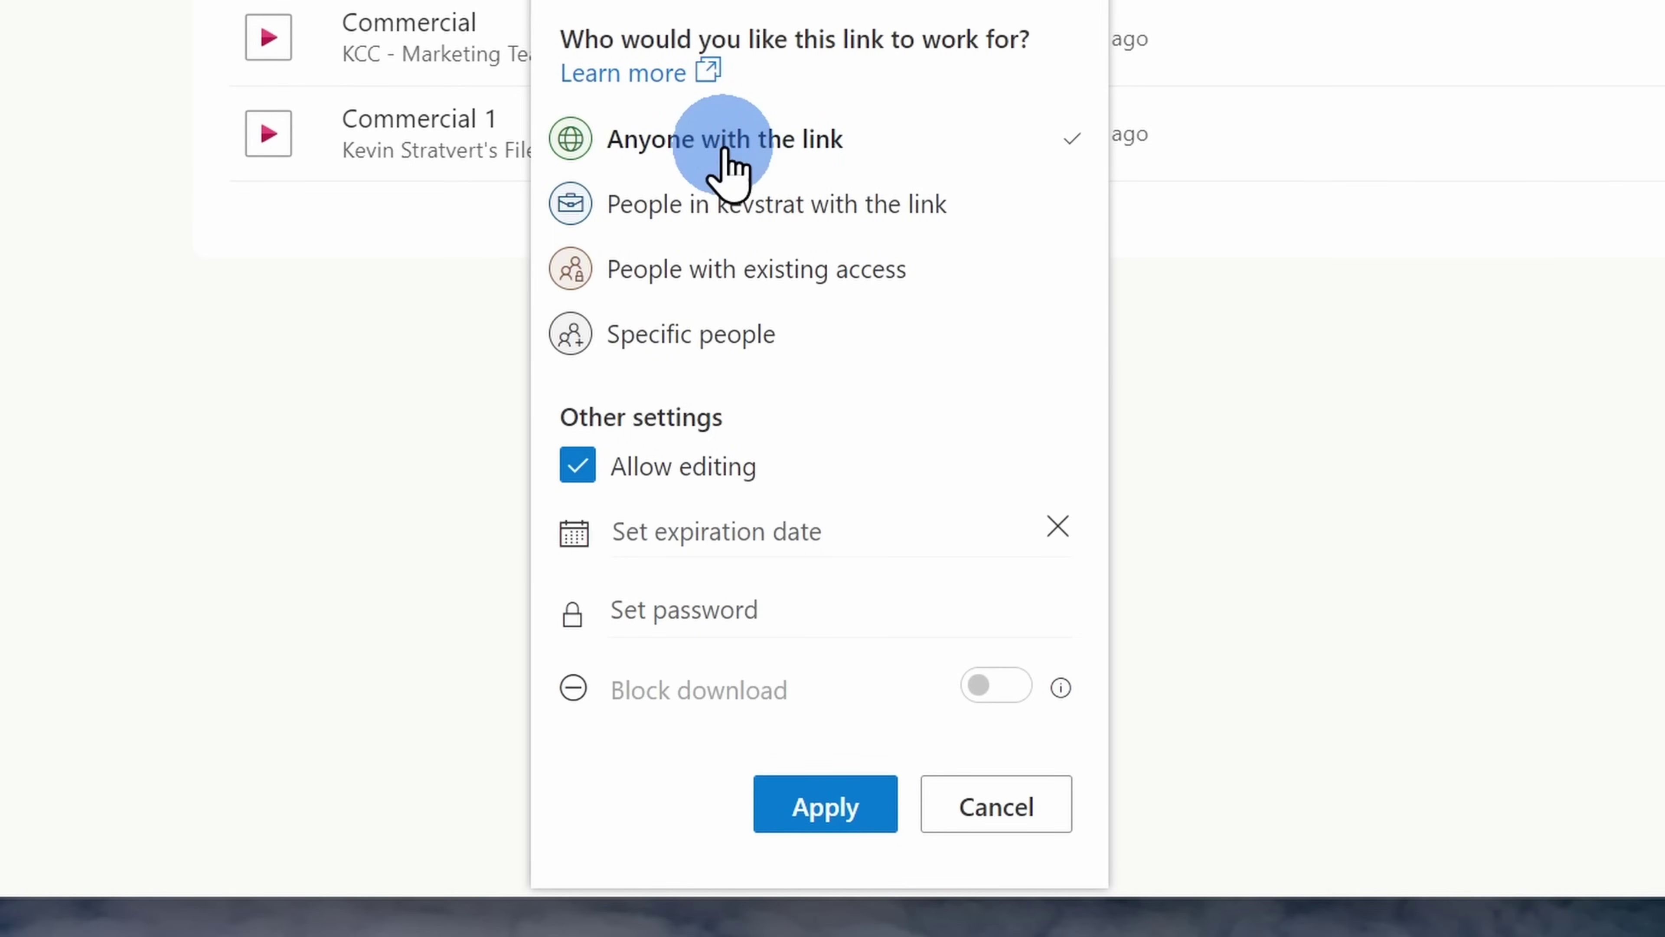
pyautogui.click(819, 806)
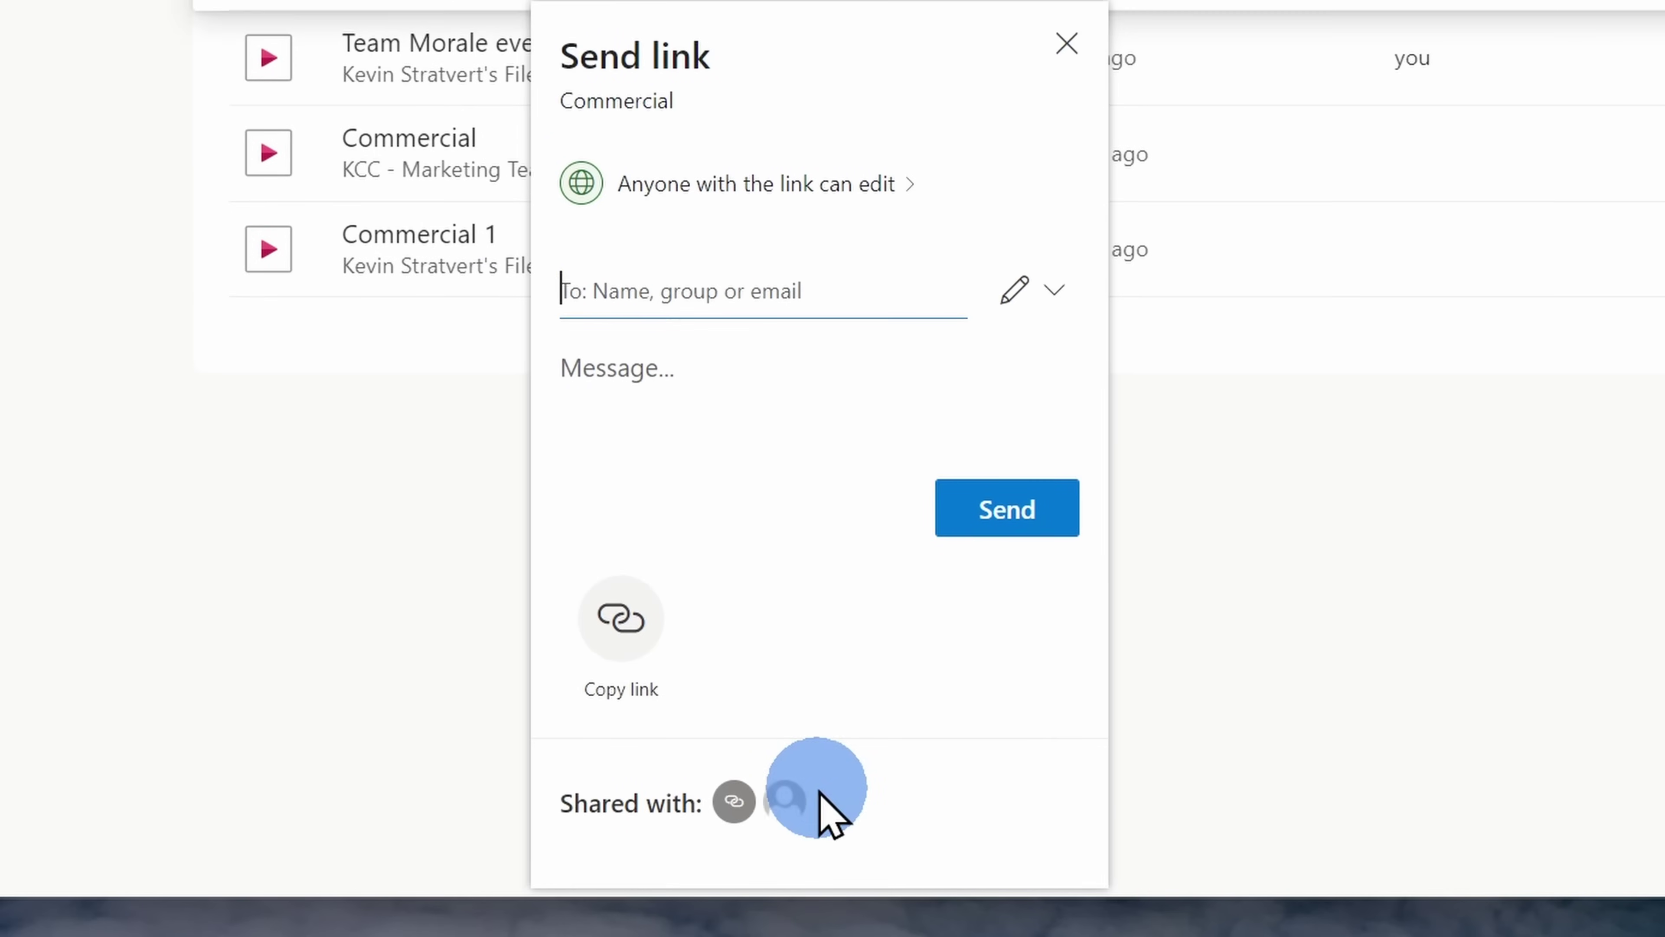
# Add a colleague as recipient and copy the edit link.
pyautogui.click(716, 272)
pyautogui.write('patti')
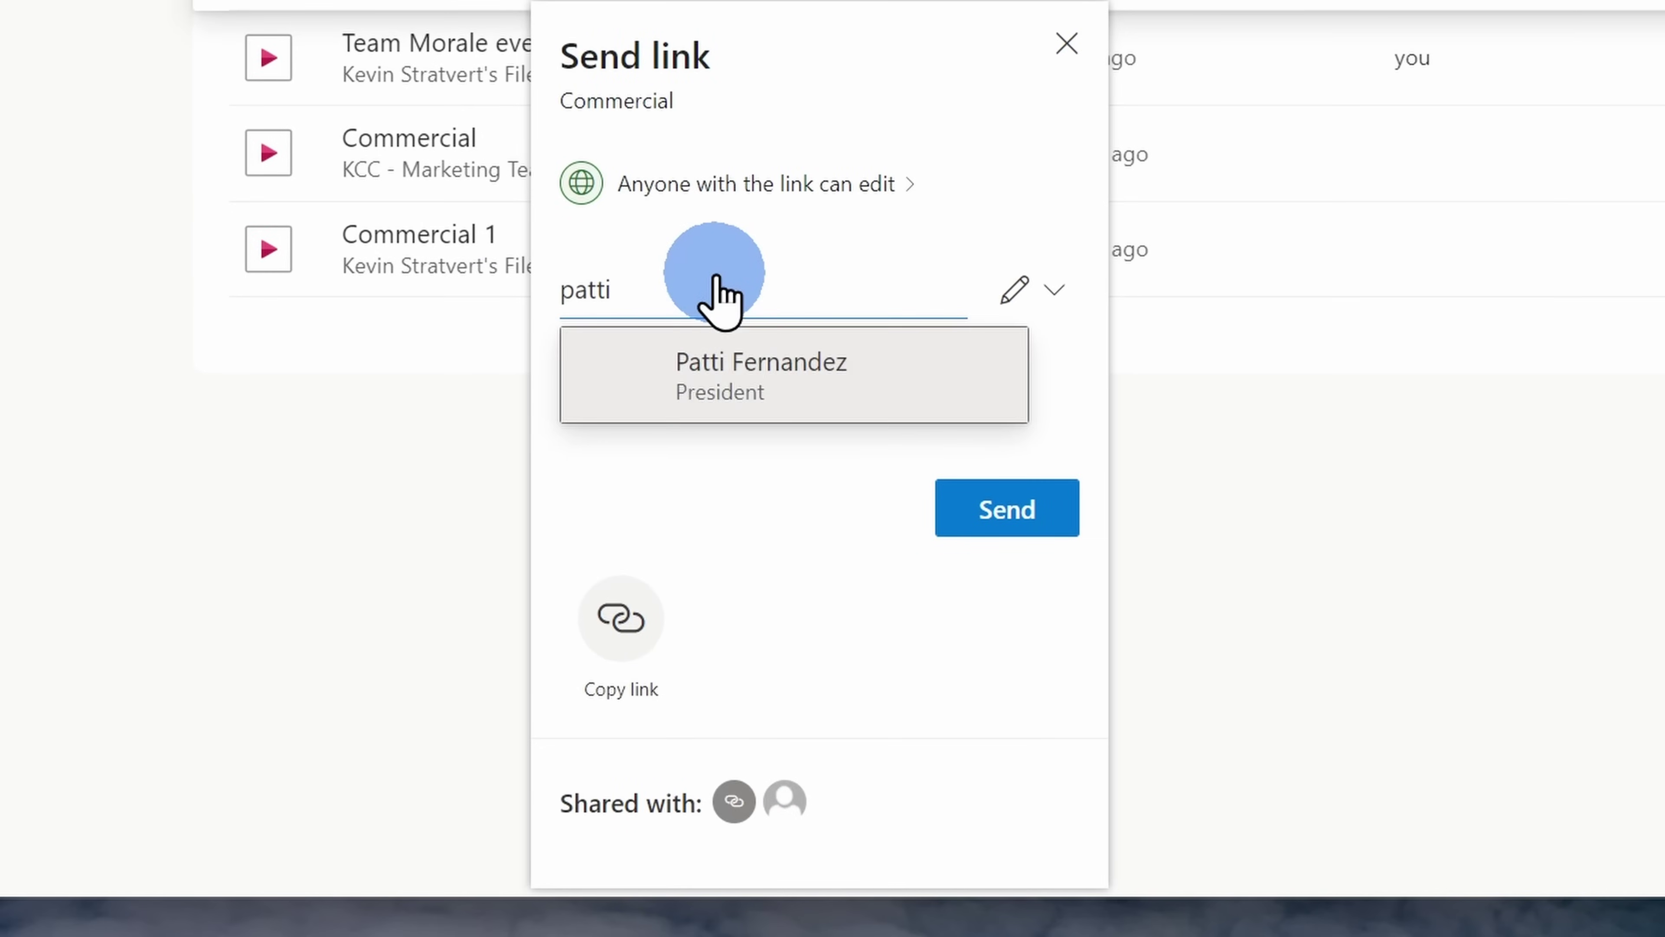
pyautogui.click(737, 378)
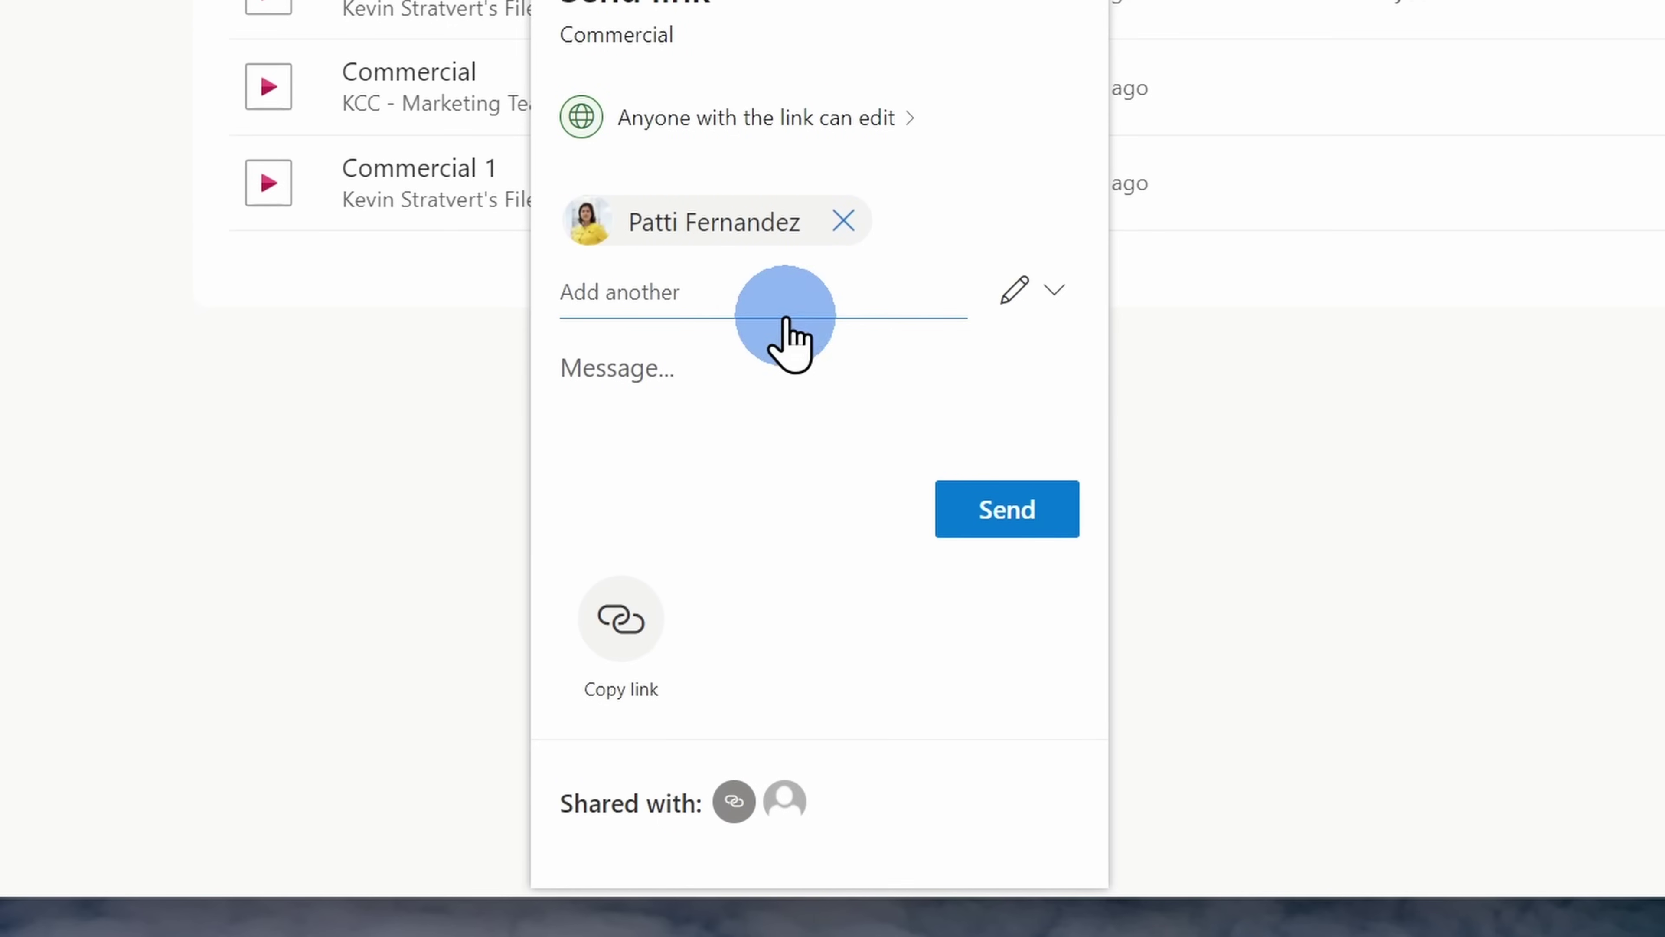
pyautogui.click(614, 623)
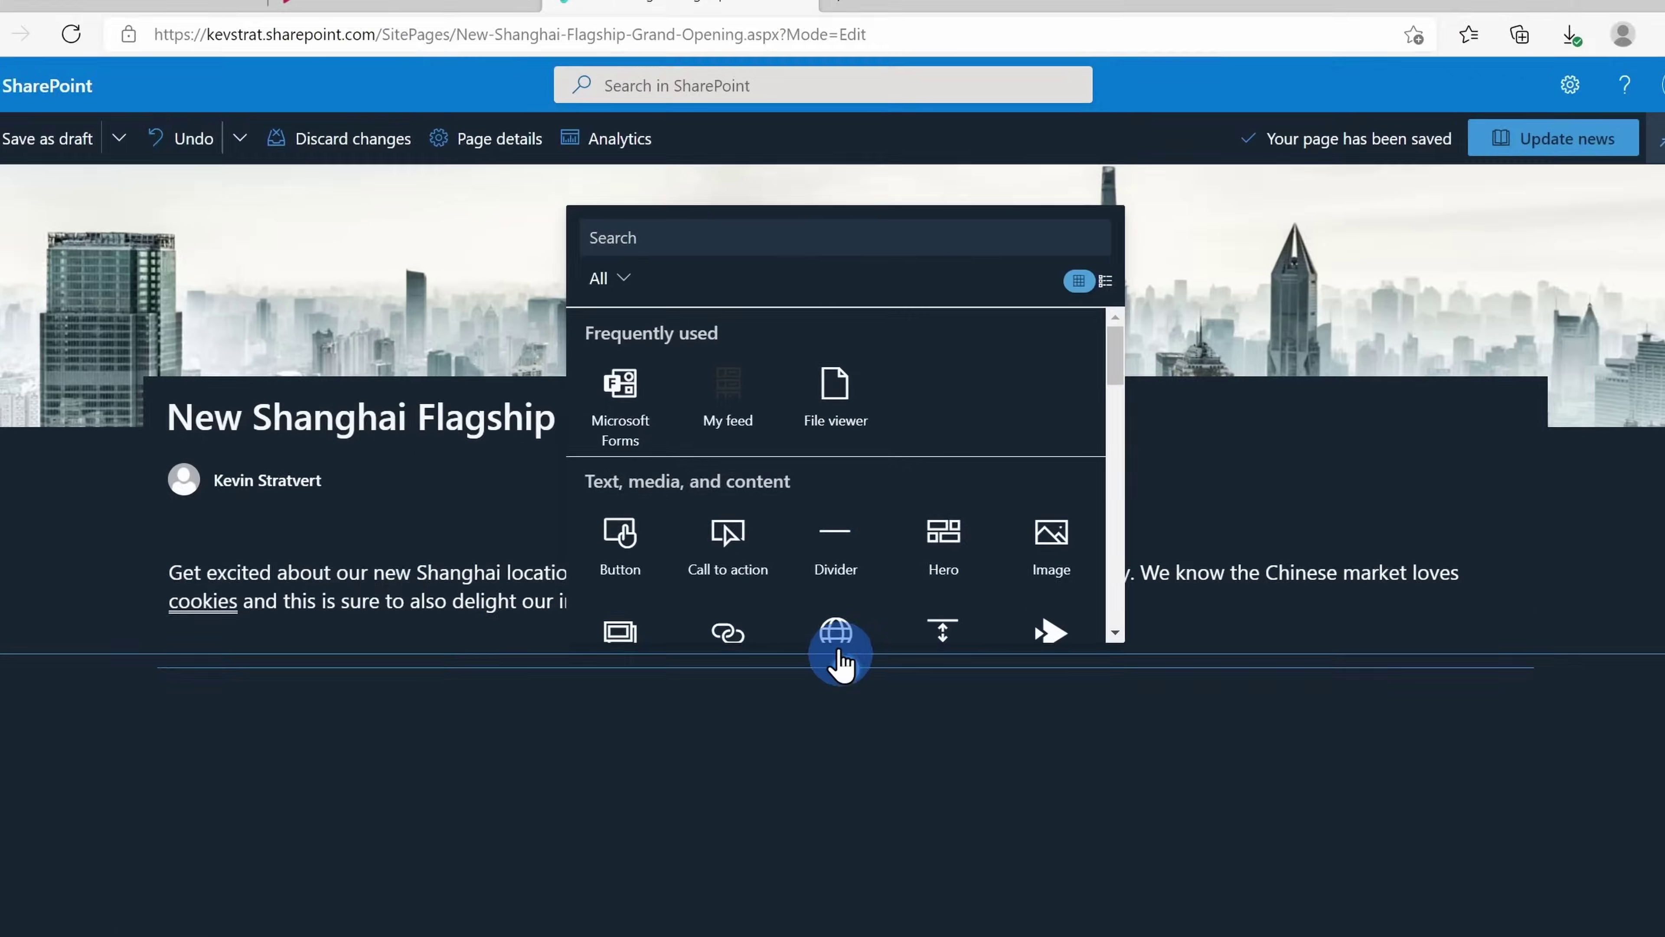
# Add a File viewer web part to the page and browse for Commercial.mp4 as its source.
pyautogui.write('file viewer')
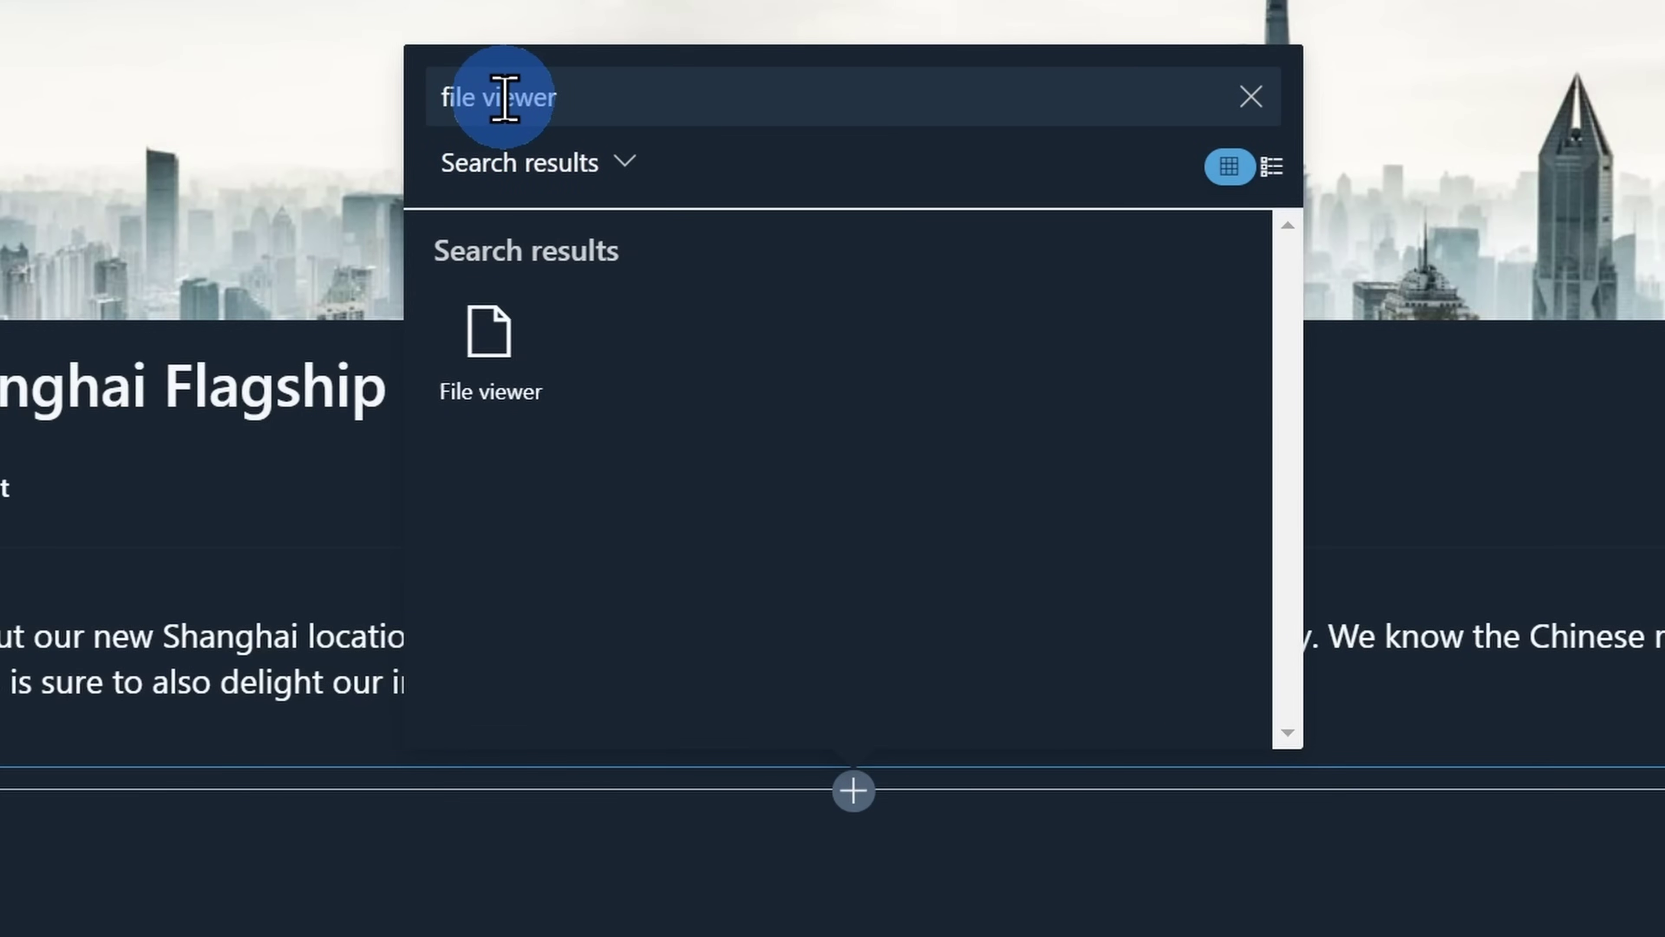
pyautogui.click(465, 372)
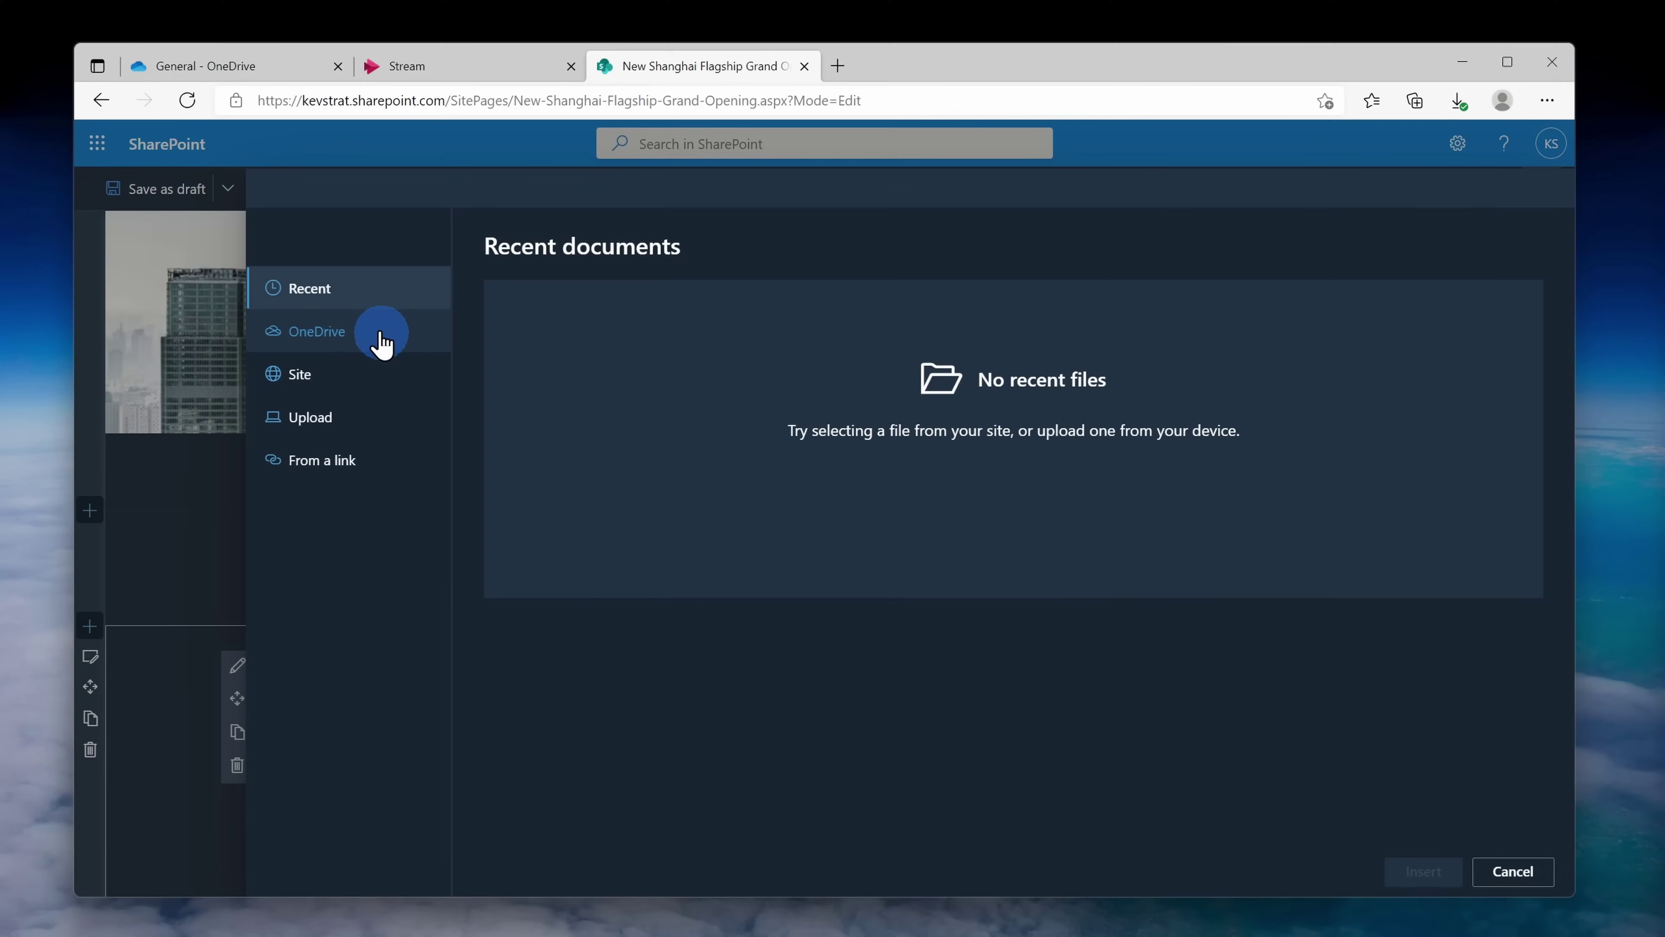
pyautogui.click(383, 331)
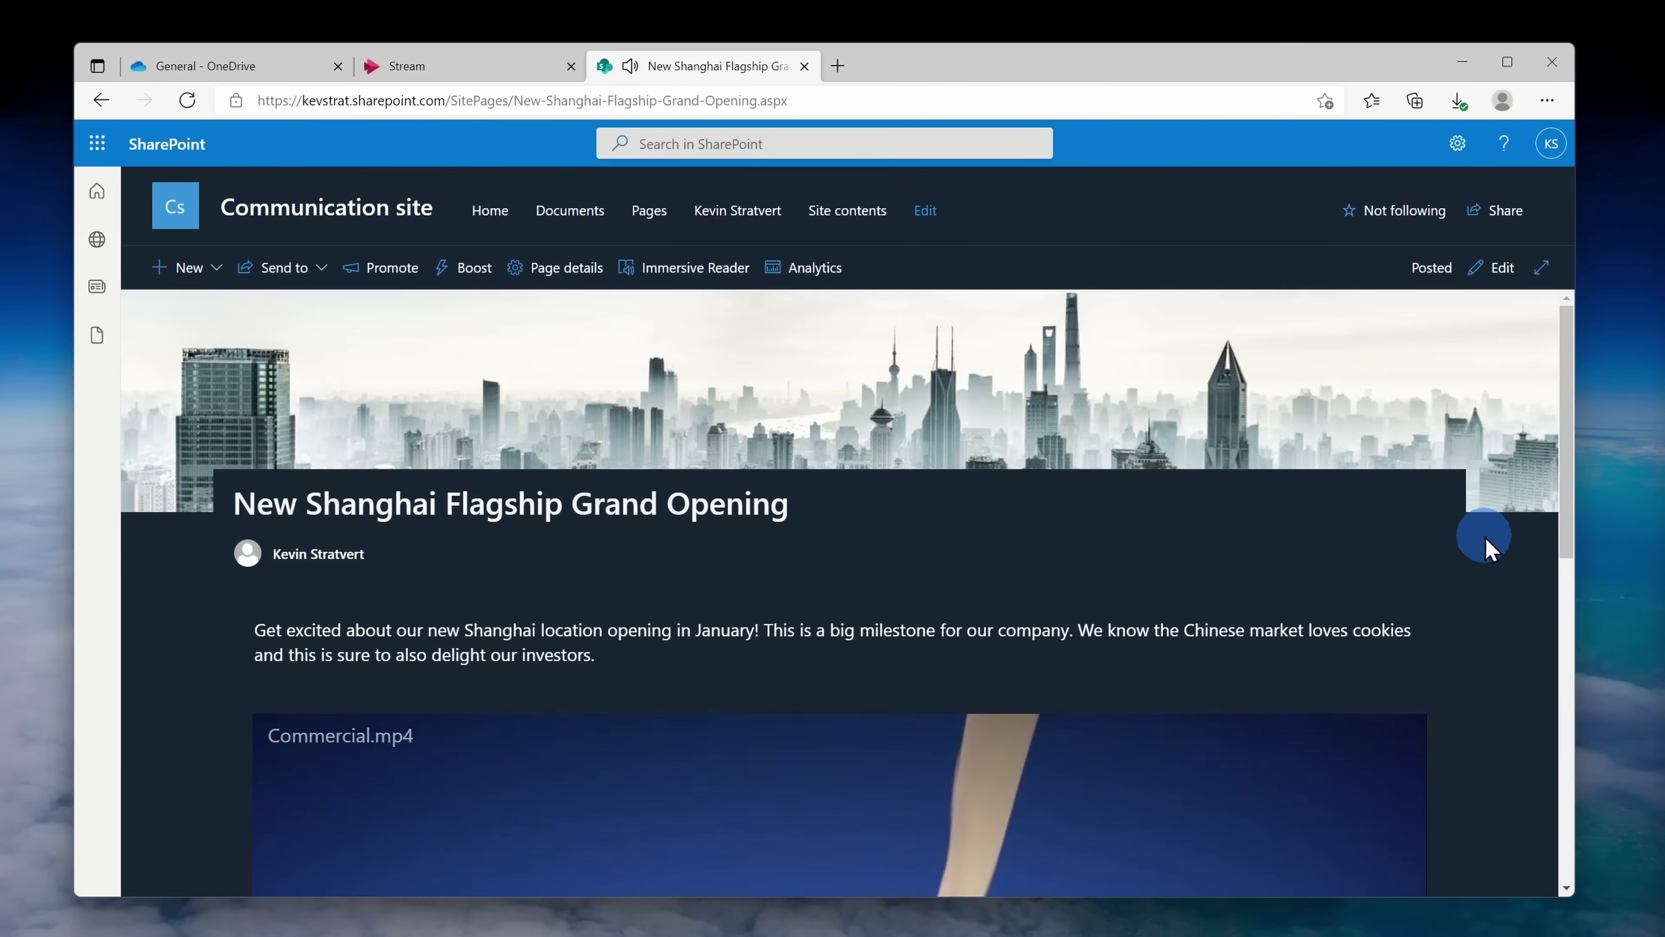
pyautogui.scroll(-5, 1487, 550)
pyautogui.scroll(-3, 1487, 550)
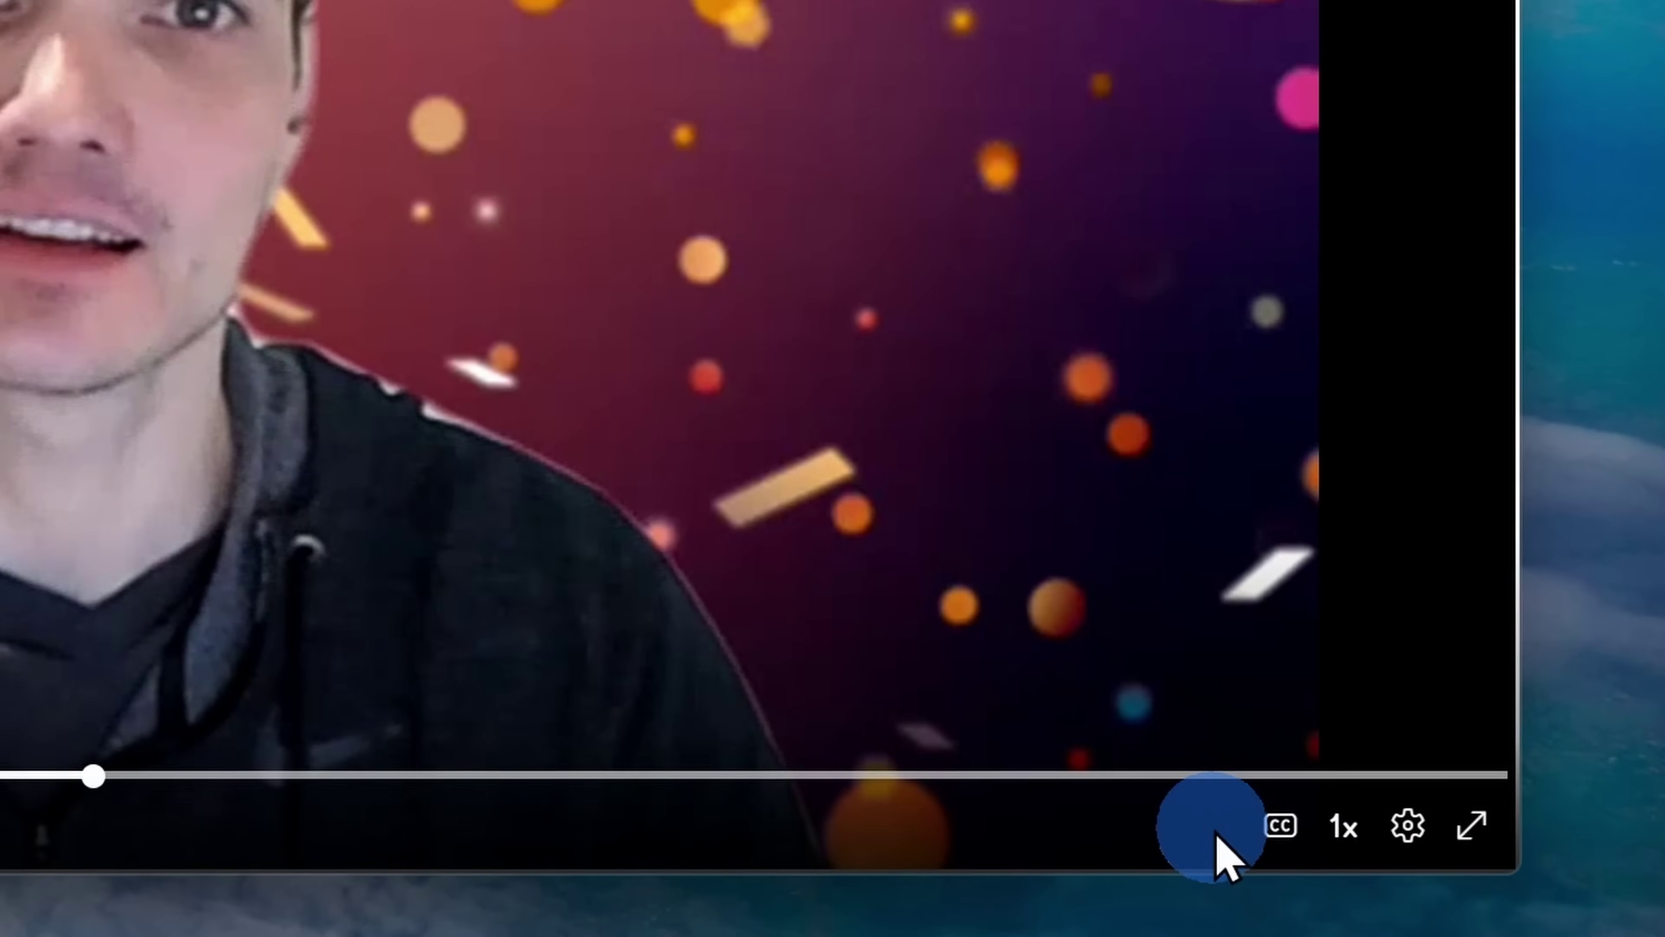
# Try captions on/off, the 1x speed menu and the transcript, then show the Team Morale details pane.
pyautogui.click(1279, 828)
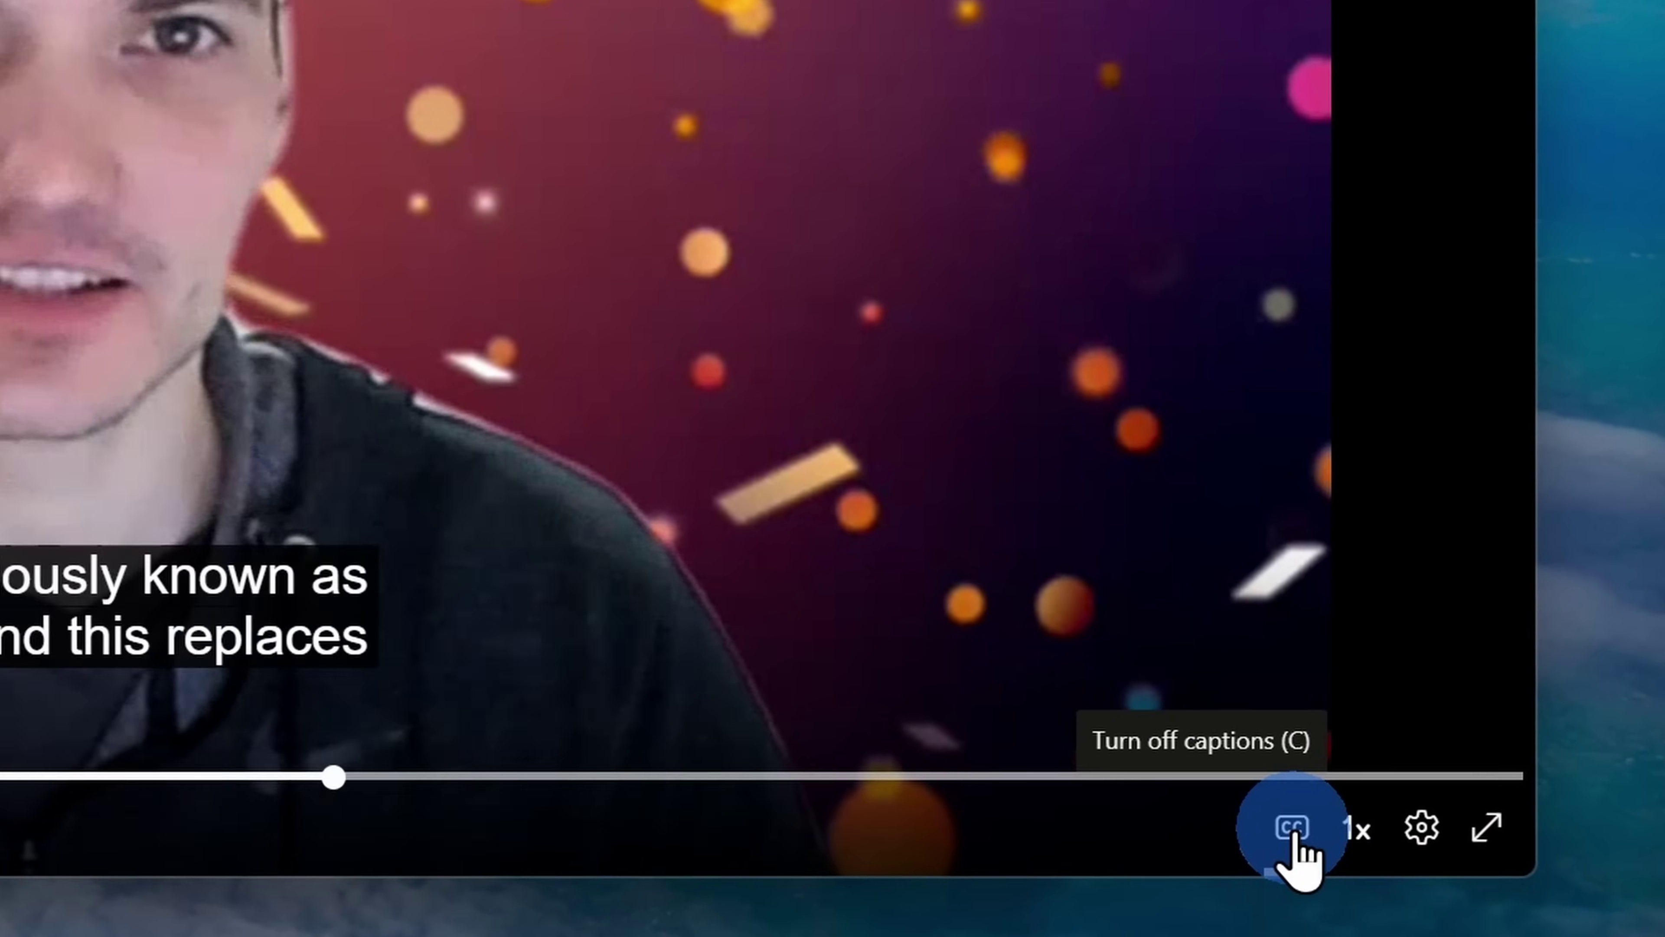
pyautogui.click(1289, 830)
pyautogui.click(1367, 830)
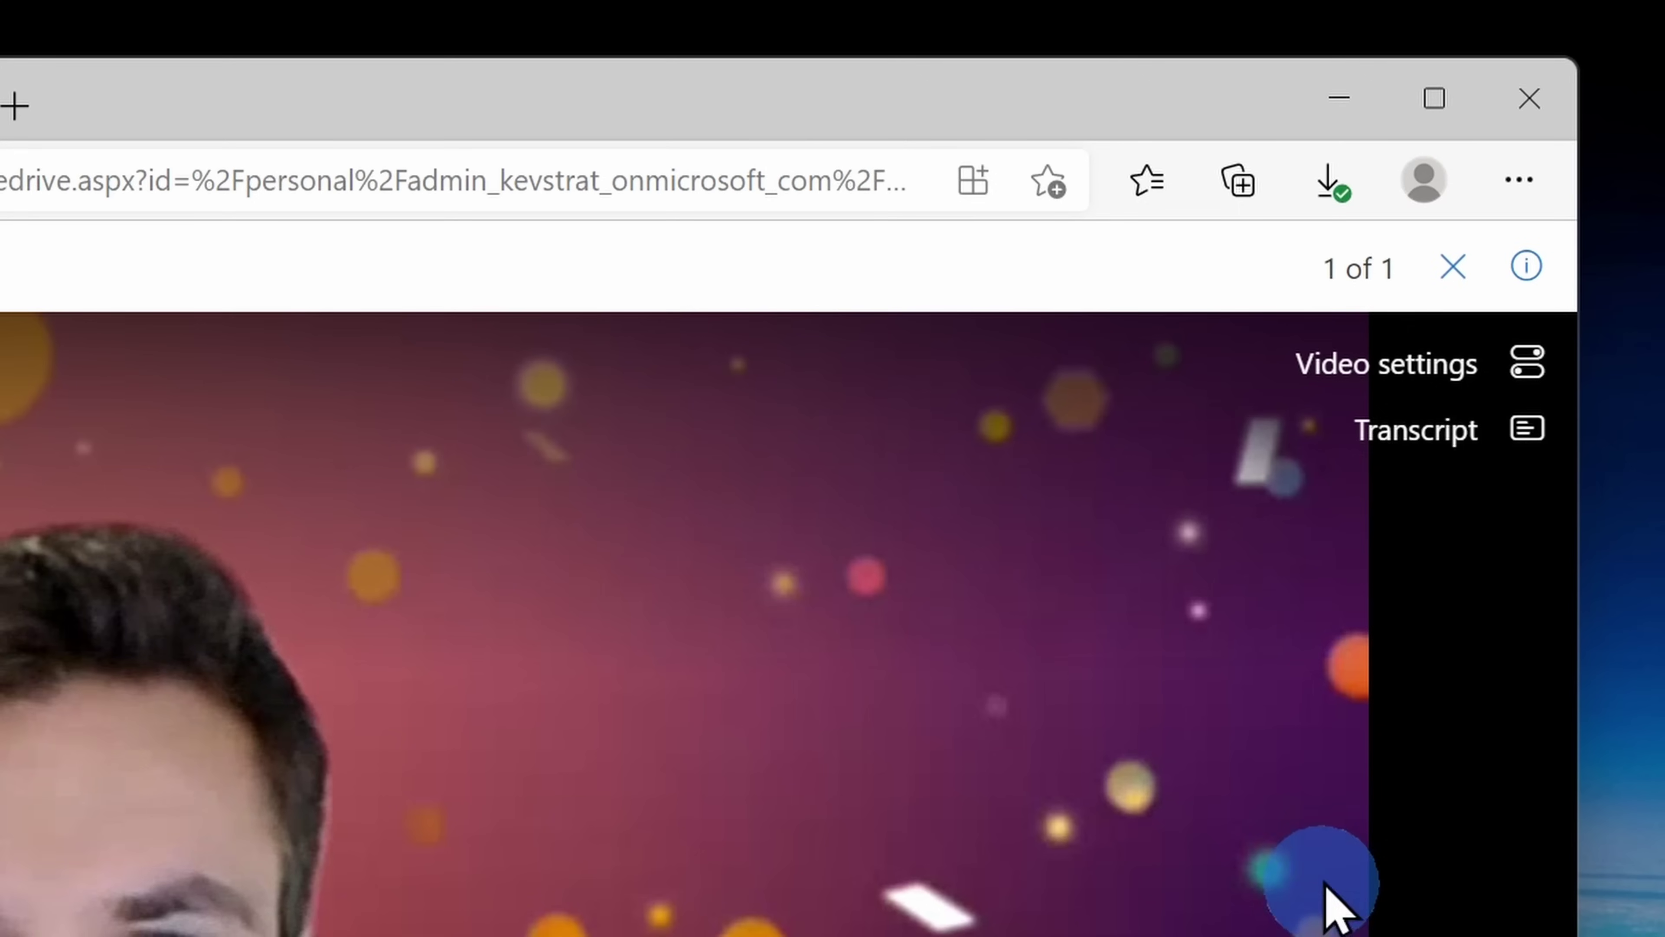
pyautogui.click(1416, 436)
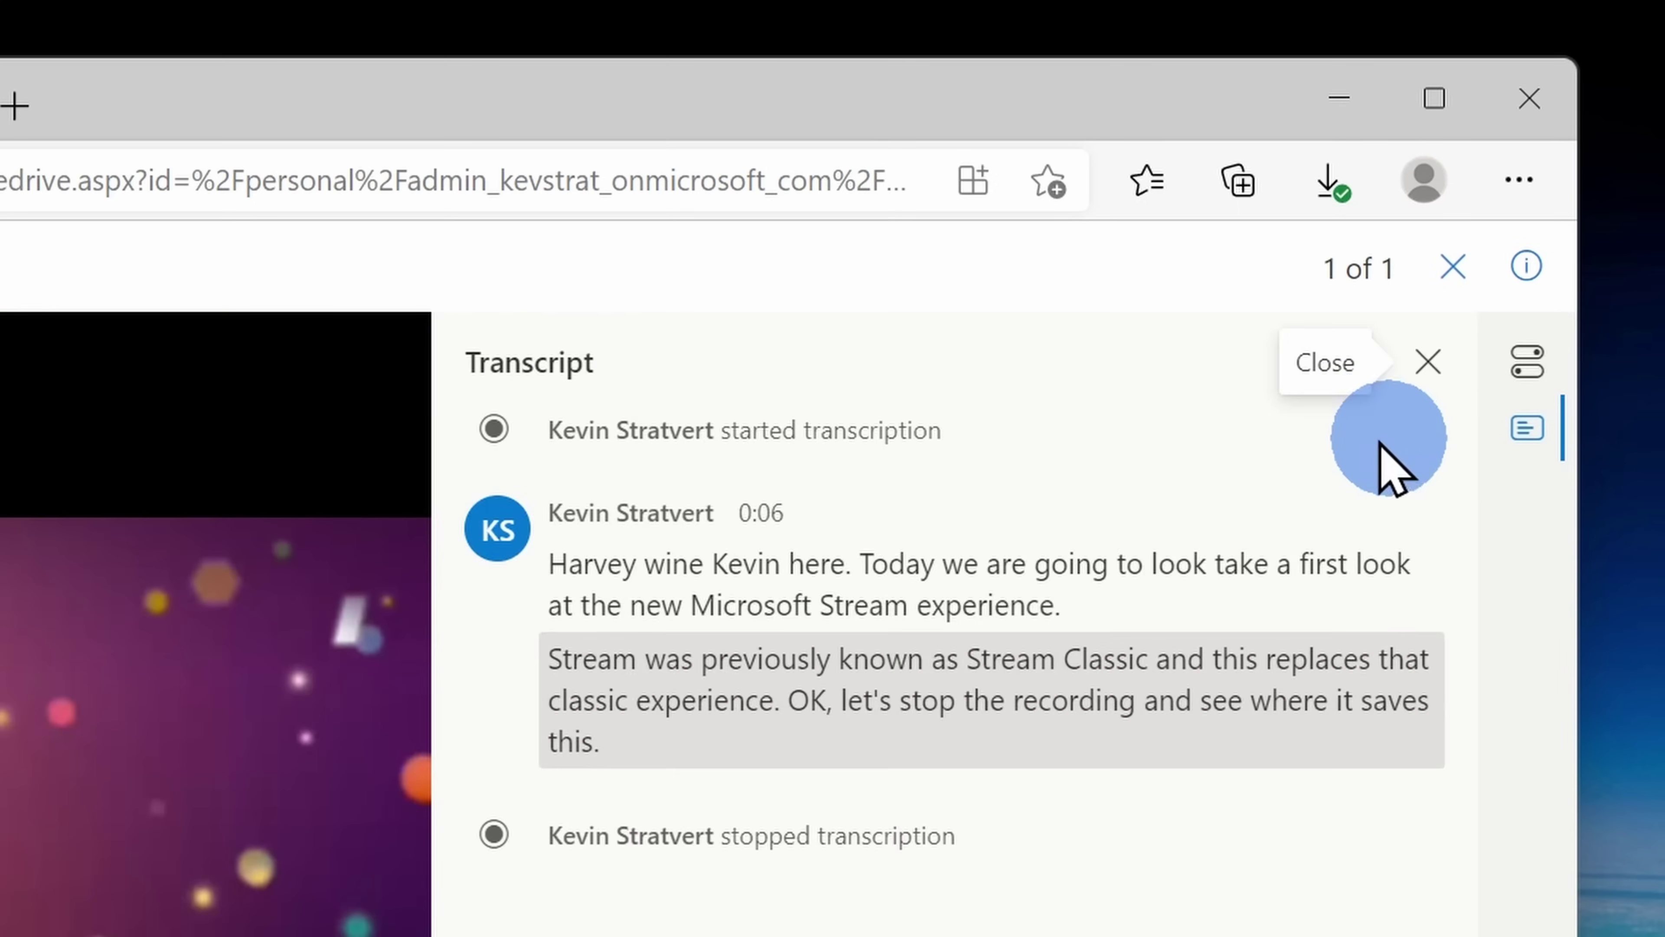
pyautogui.click(1427, 361)
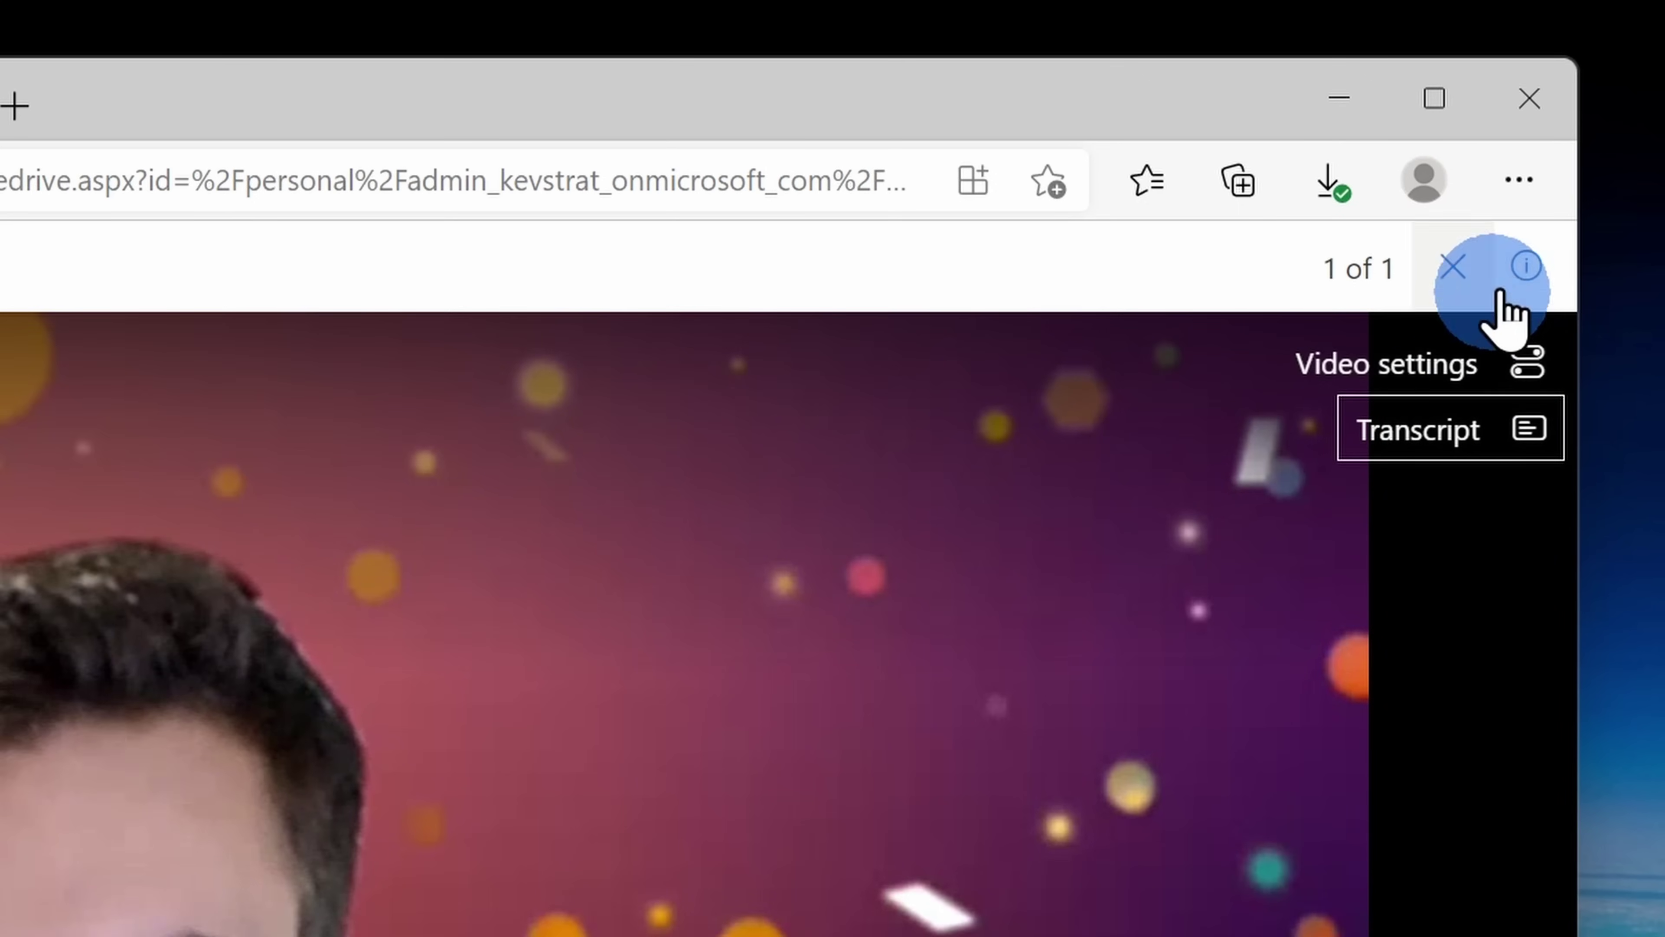
pyautogui.click(1526, 282)
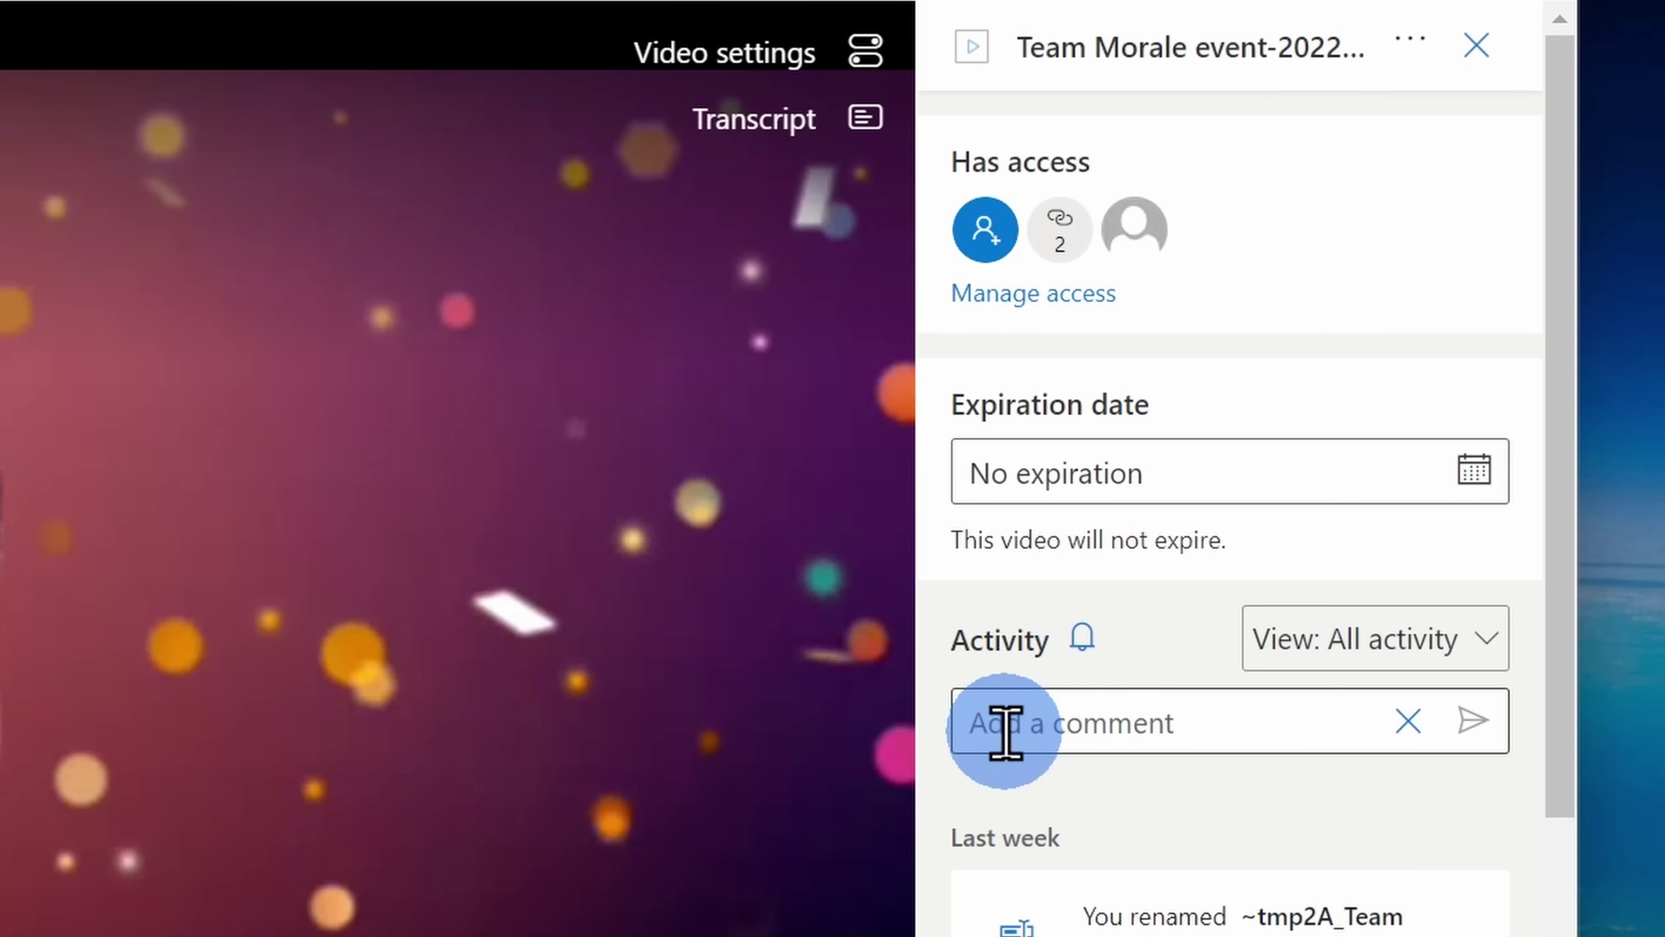
# Start a new comment in the Team Morale event video's Activity section.
pyautogui.click(1118, 730)
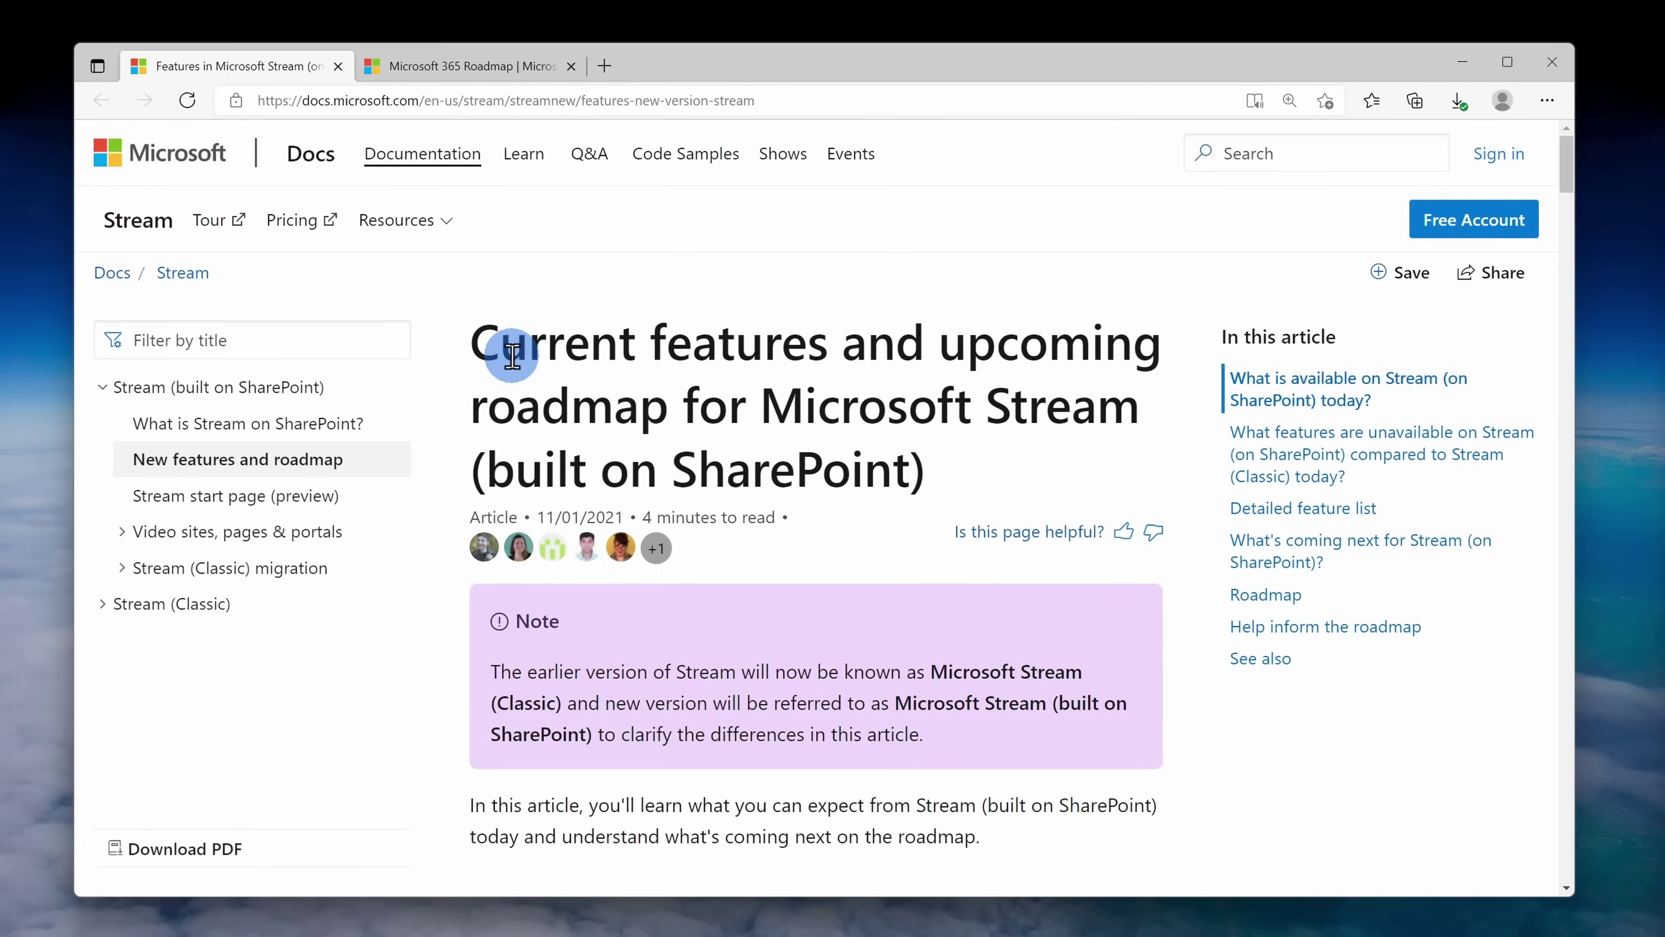
# Scroll through the Stream current features and roadmap article.
pyautogui.scroll(-10, 853, 362)
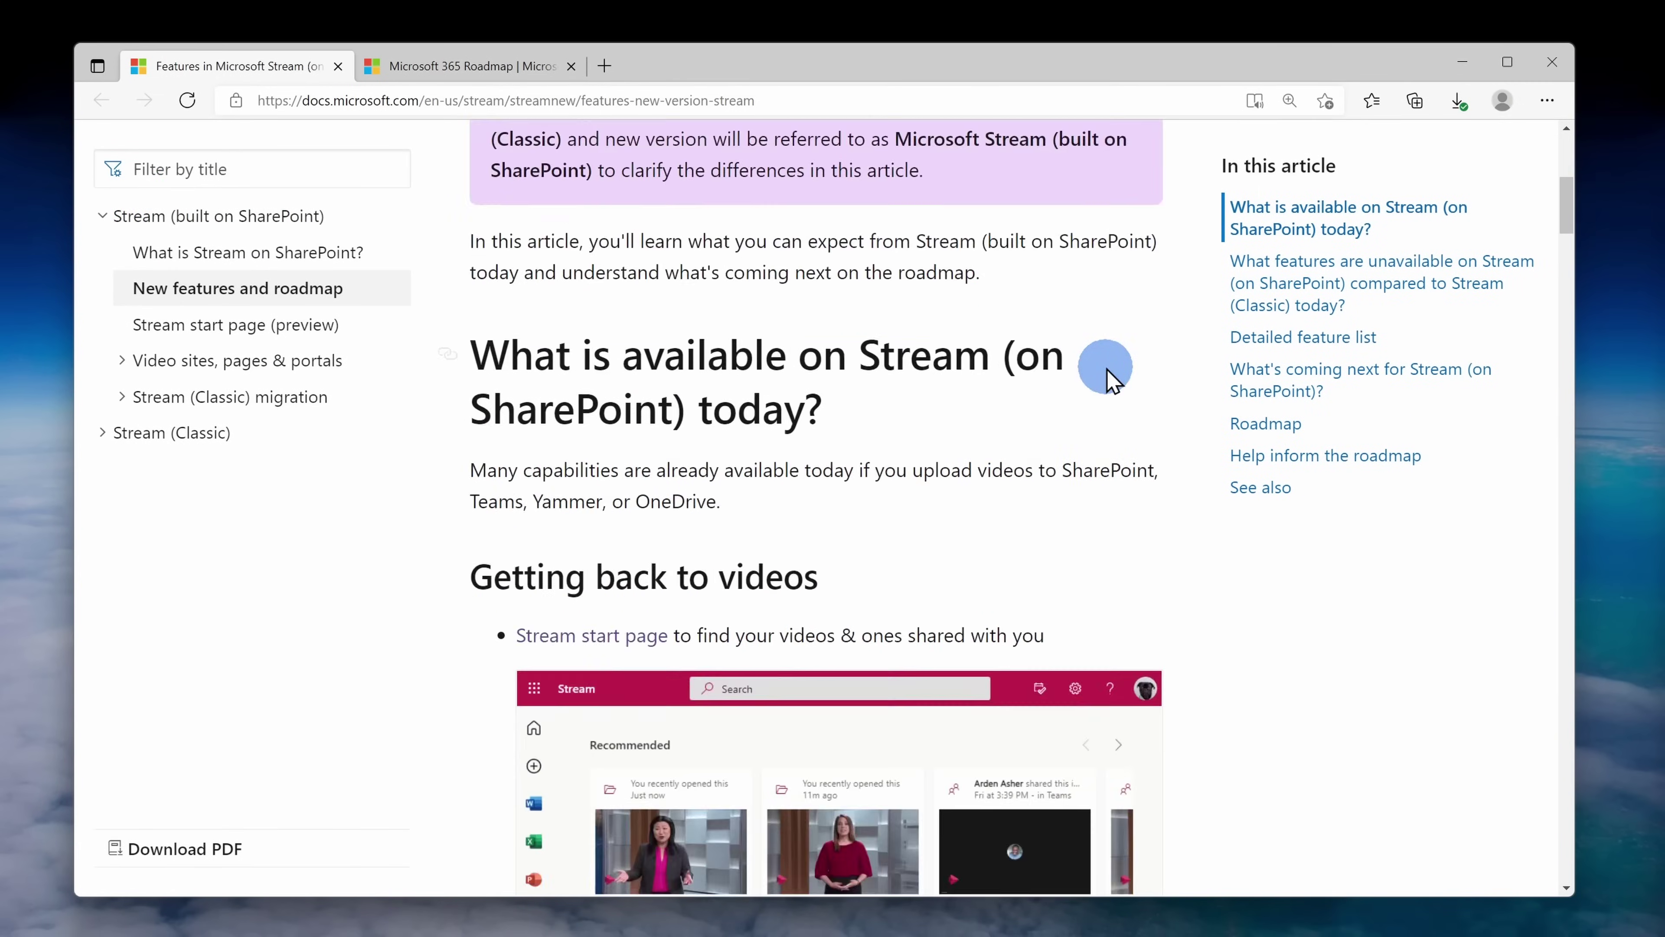
pyautogui.scroll(-8, 1101, 362)
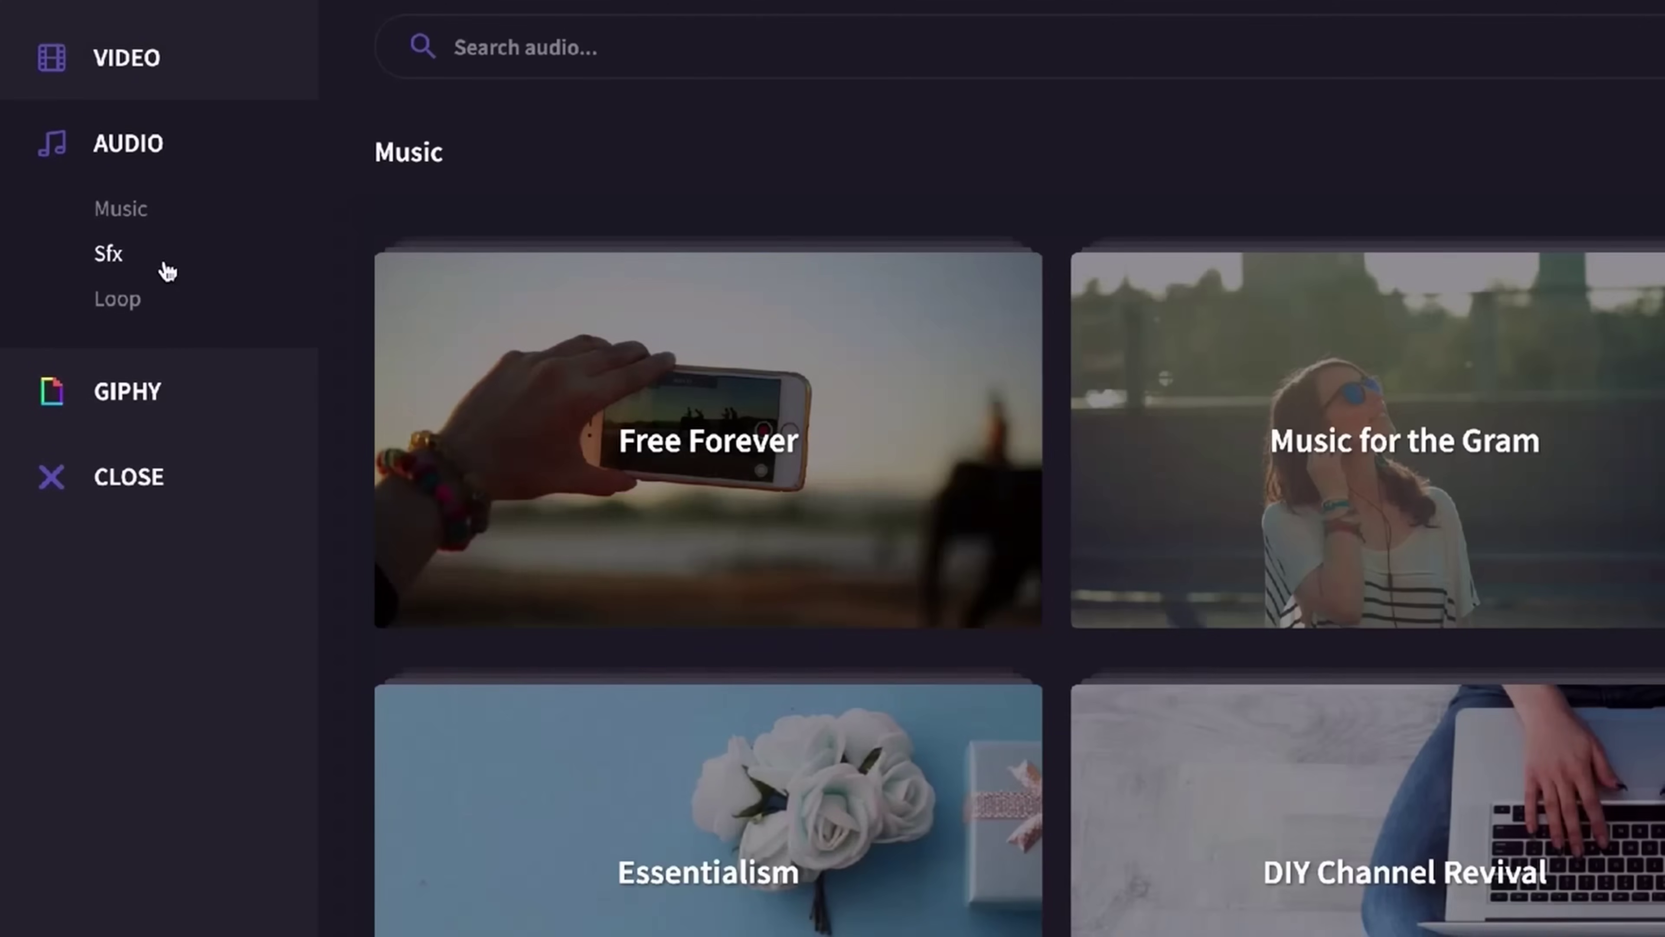
# Browse the Free Forever music collection, add a green screen clip, then start a Widescreen 16:9 video.
pyautogui.click(518, 311)
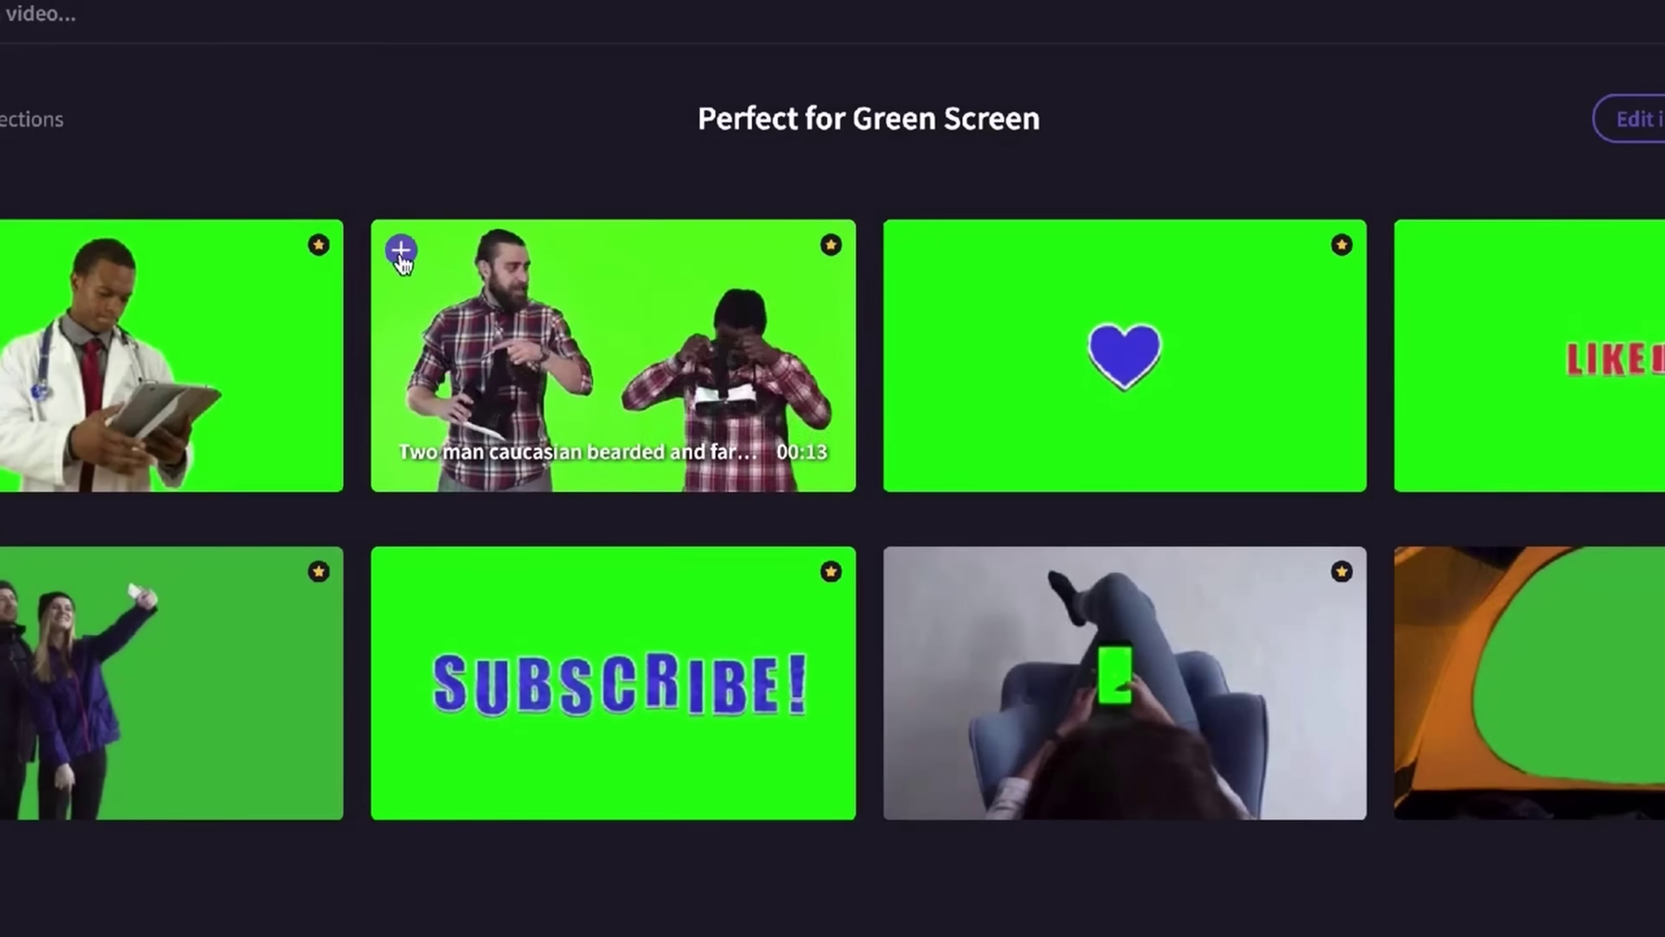
pyautogui.click(401, 249)
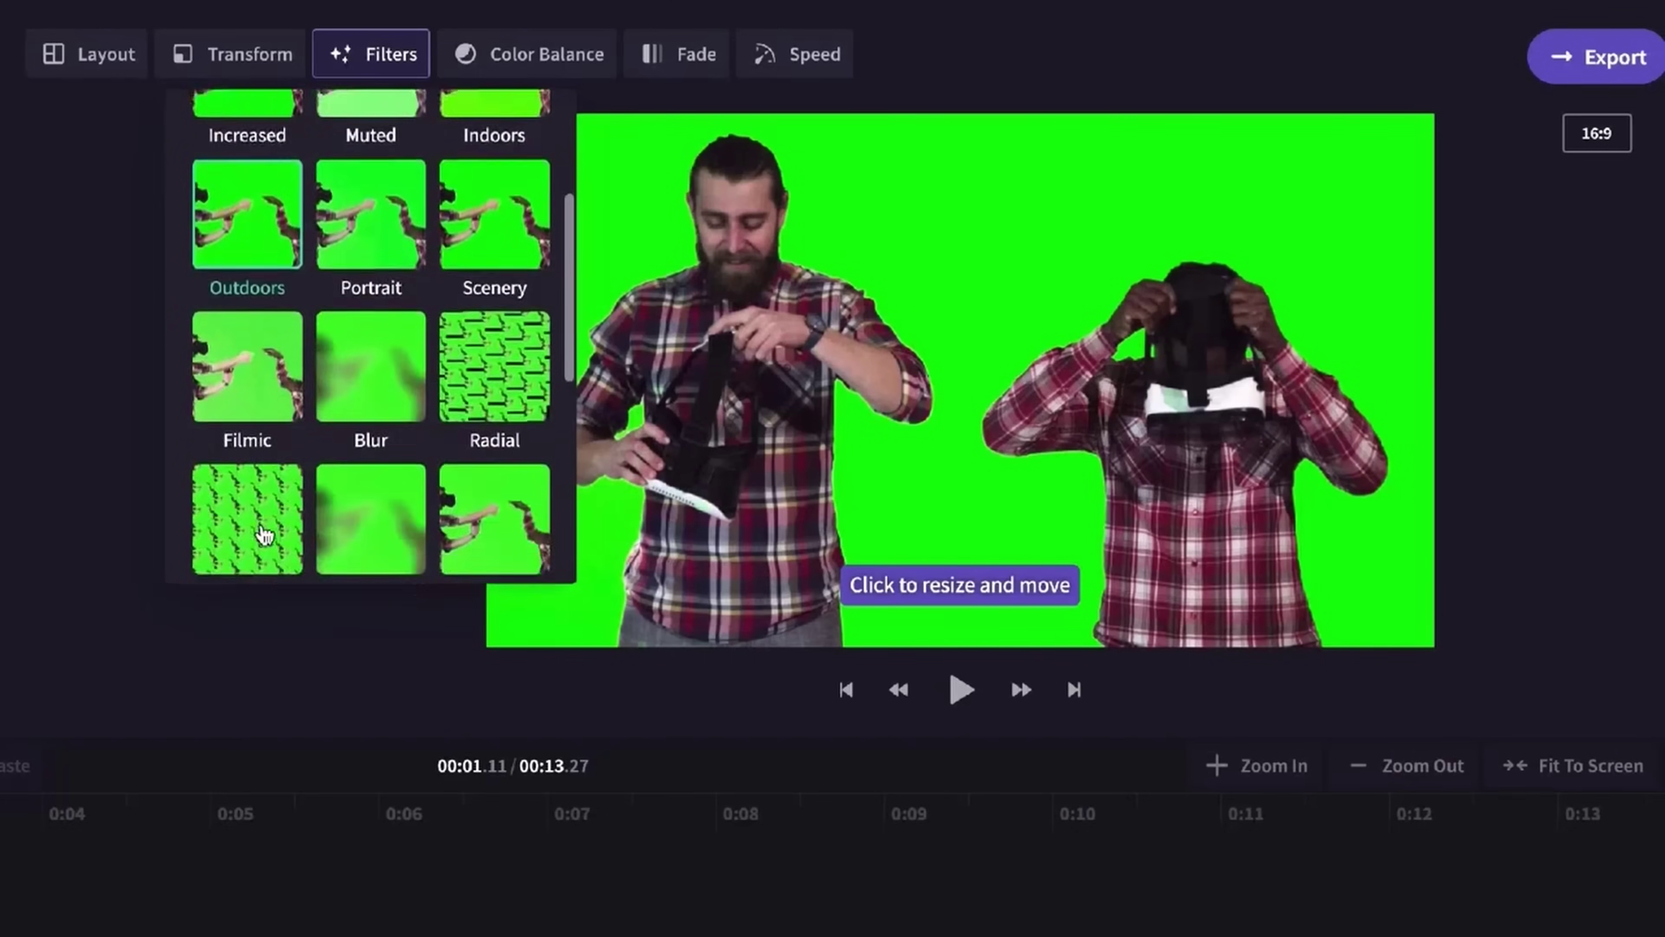
pyautogui.scroll(-5, 264, 535)
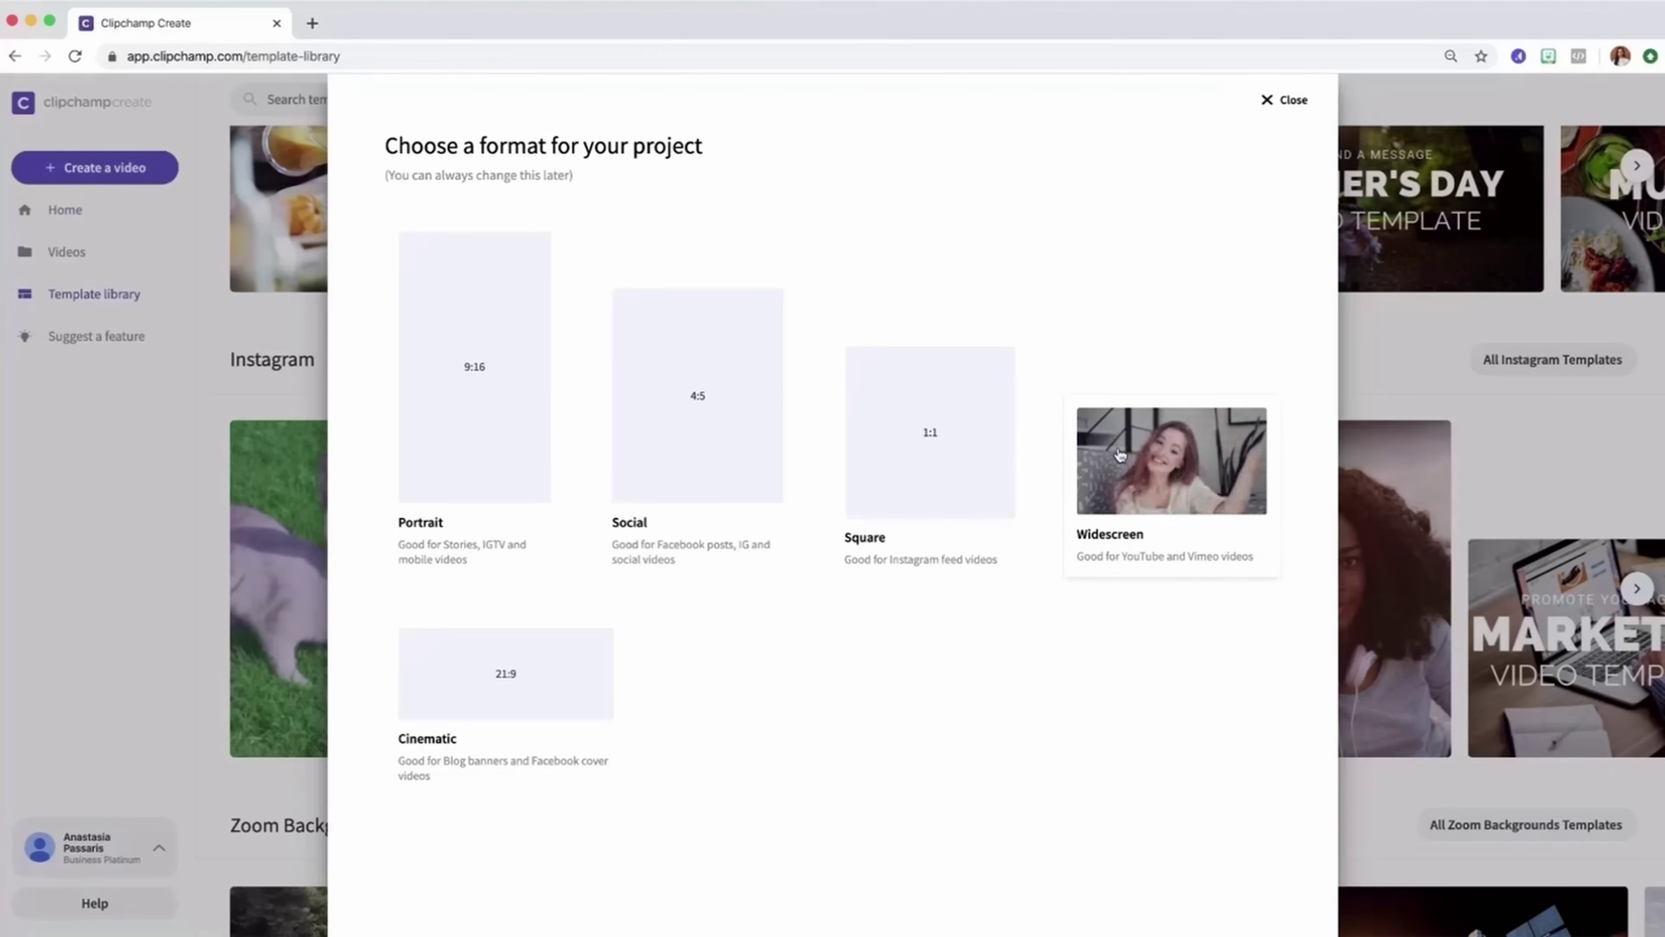
pyautogui.click(1119, 453)
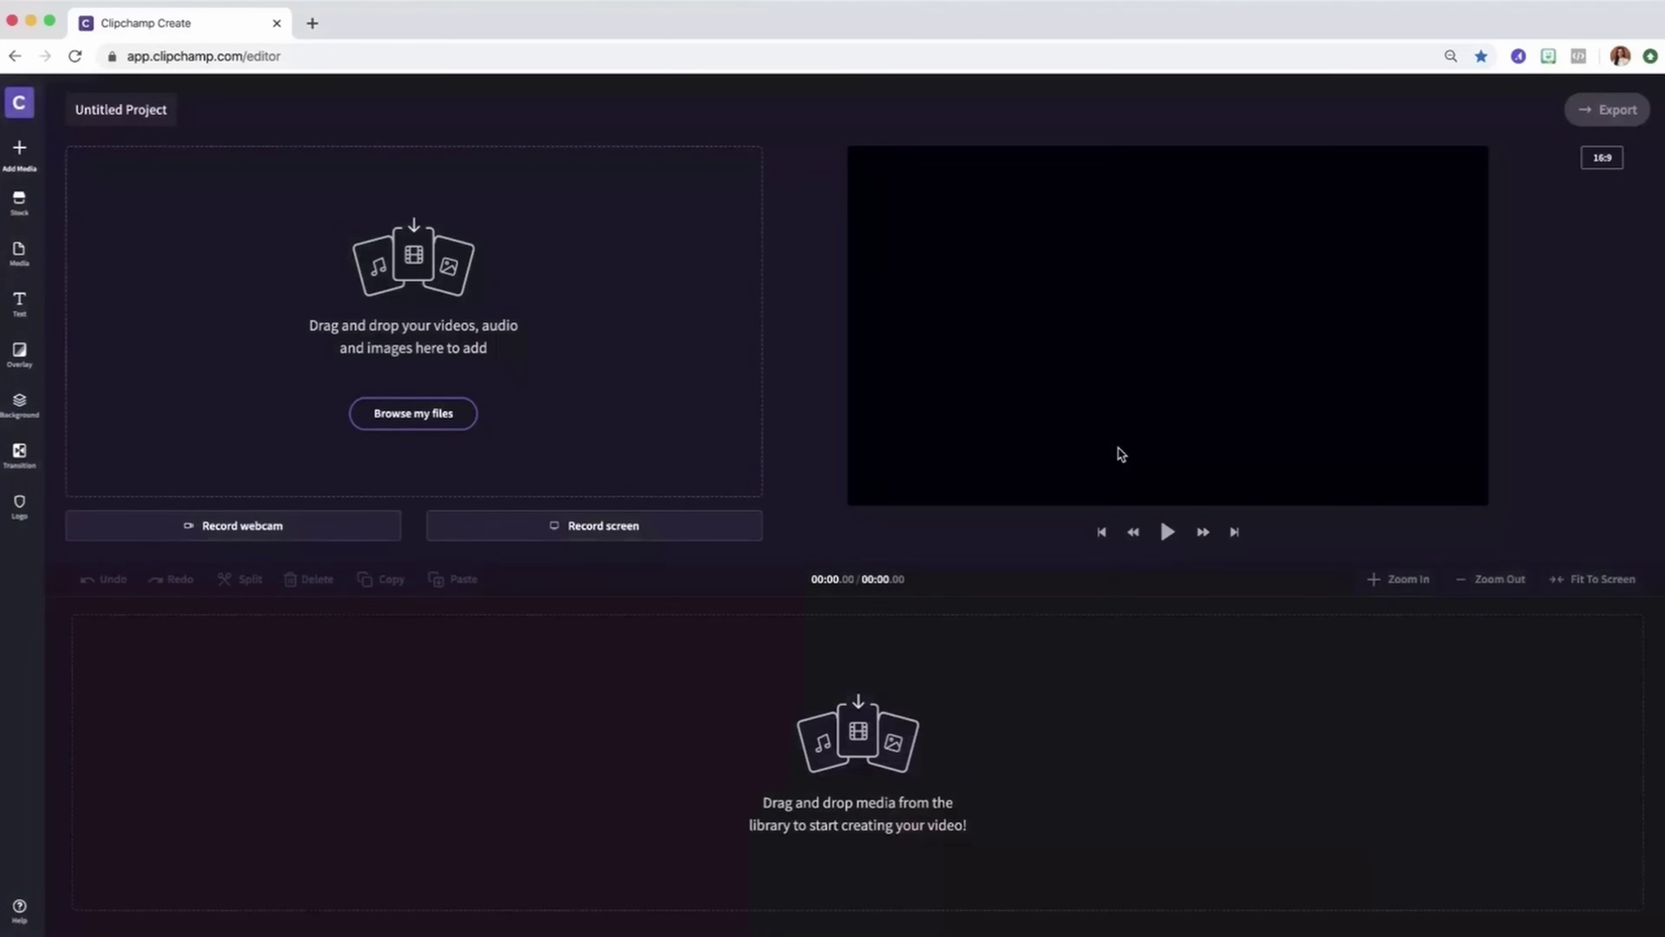